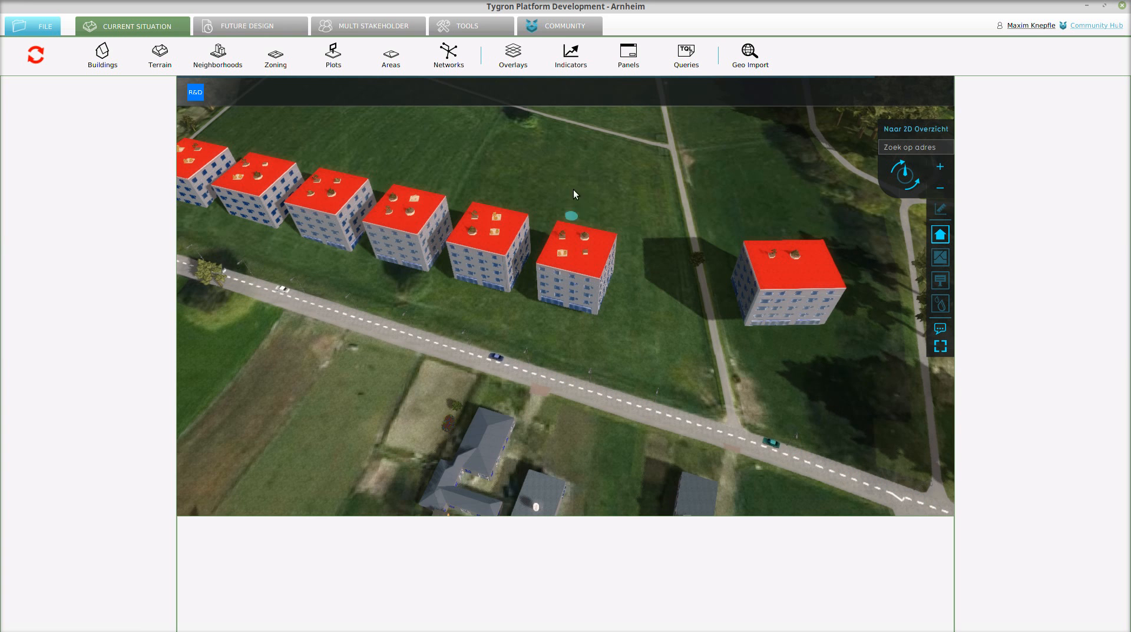
- Show the Regenwater Overlast overlay and examine the rainwater around the red-roofed apartment buildings
click(512, 53)
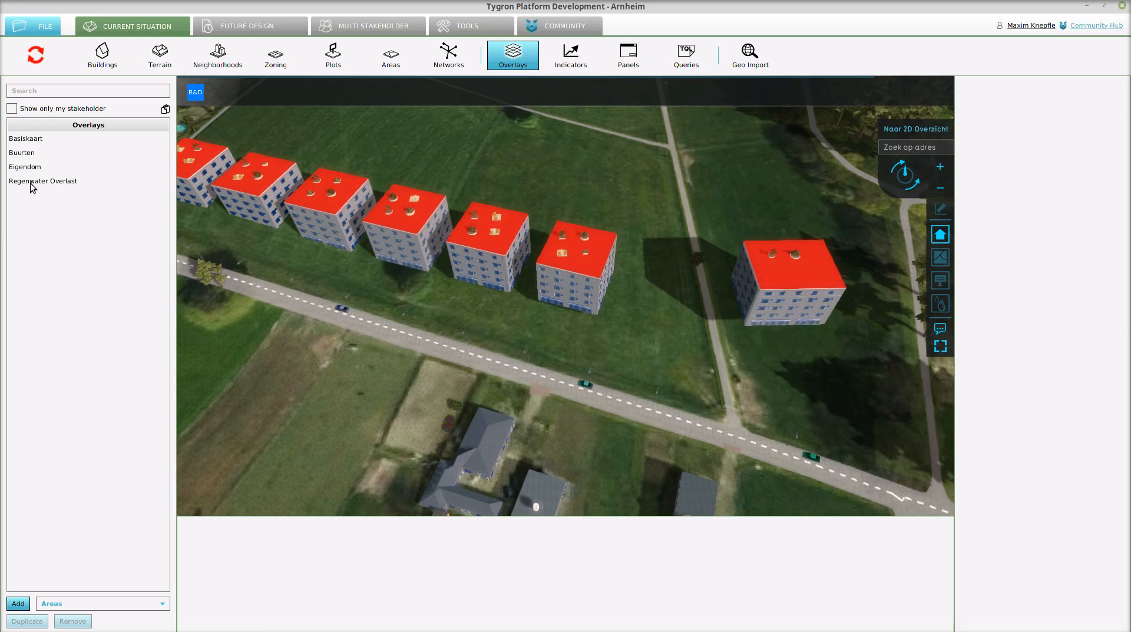
click(36, 183)
scroll(623, 236, down, 5)
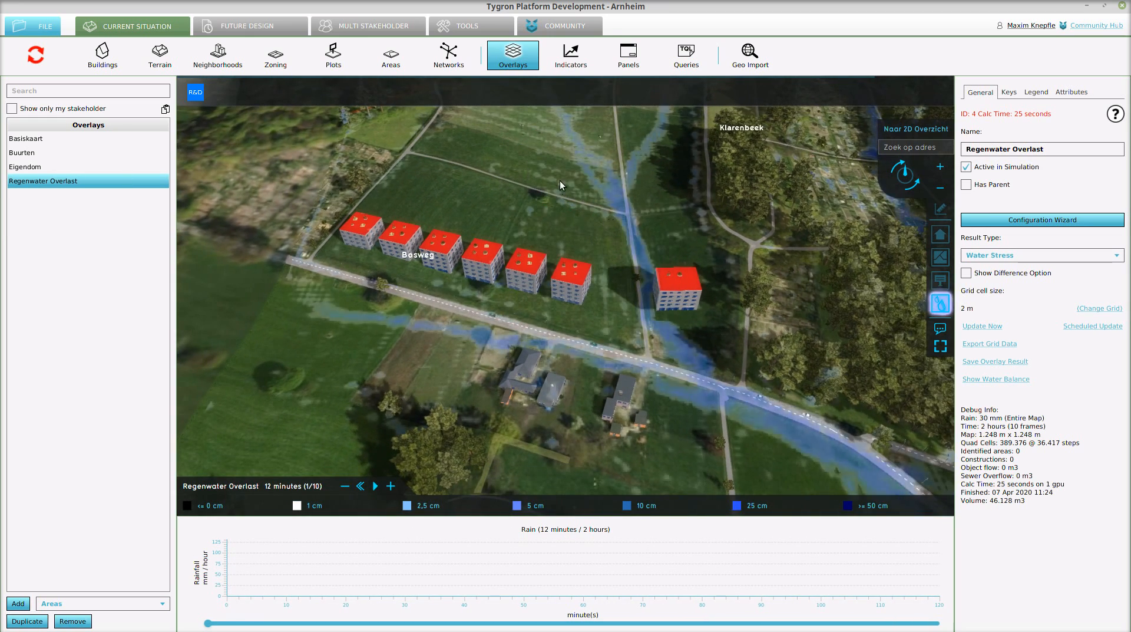
drag(613, 271, 572, 337)
scroll(602, 323, up, 5)
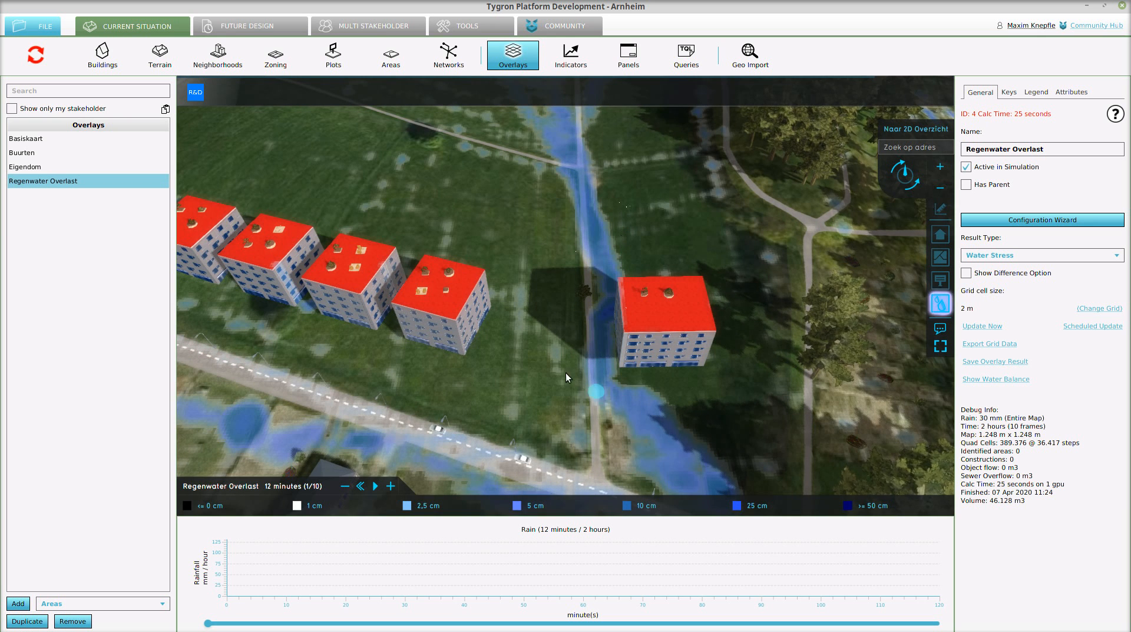
scroll(620, 269, down, 3)
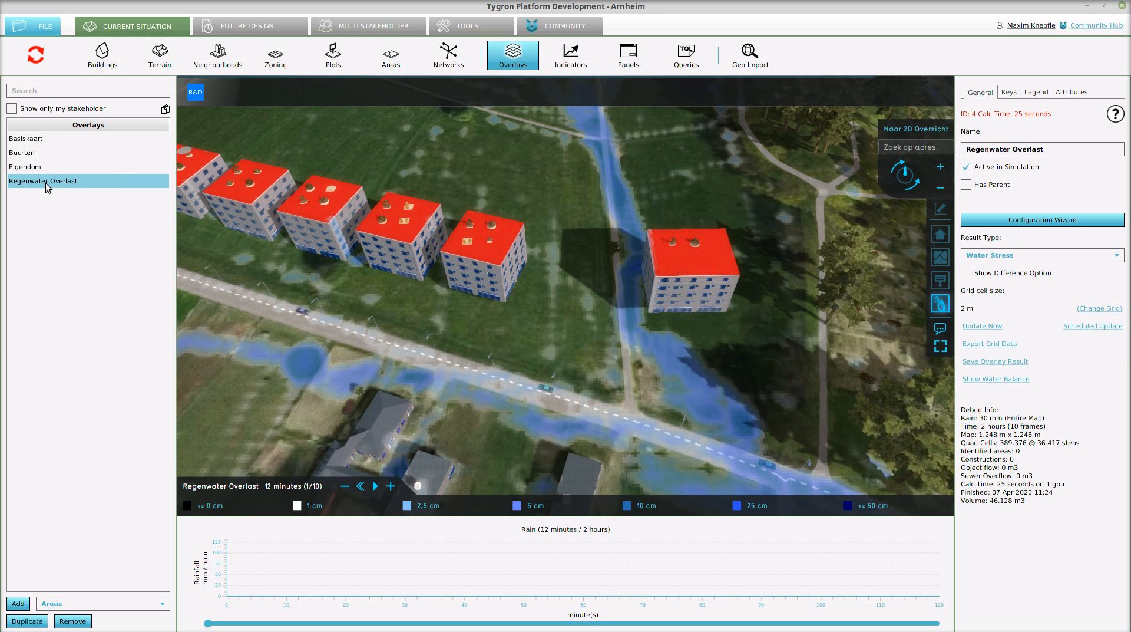
- Copy the Web Map Service (WMS) URL for exporting the Regenwater Overlast grid overlay, leaving All Frames off
click(981, 344)
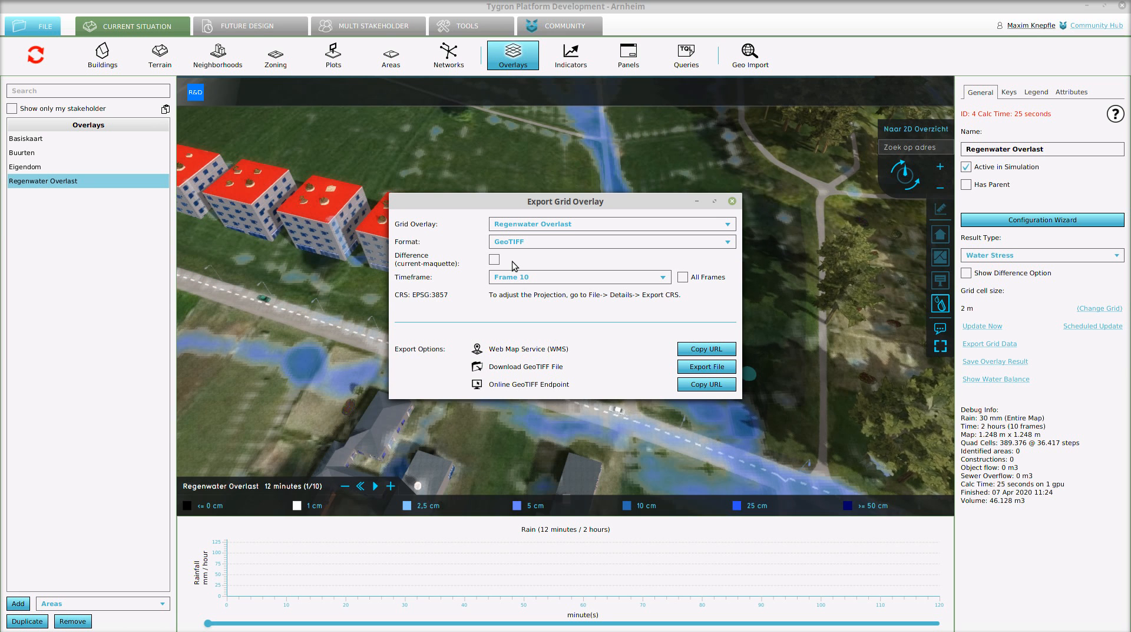
click(685, 278)
click(684, 277)
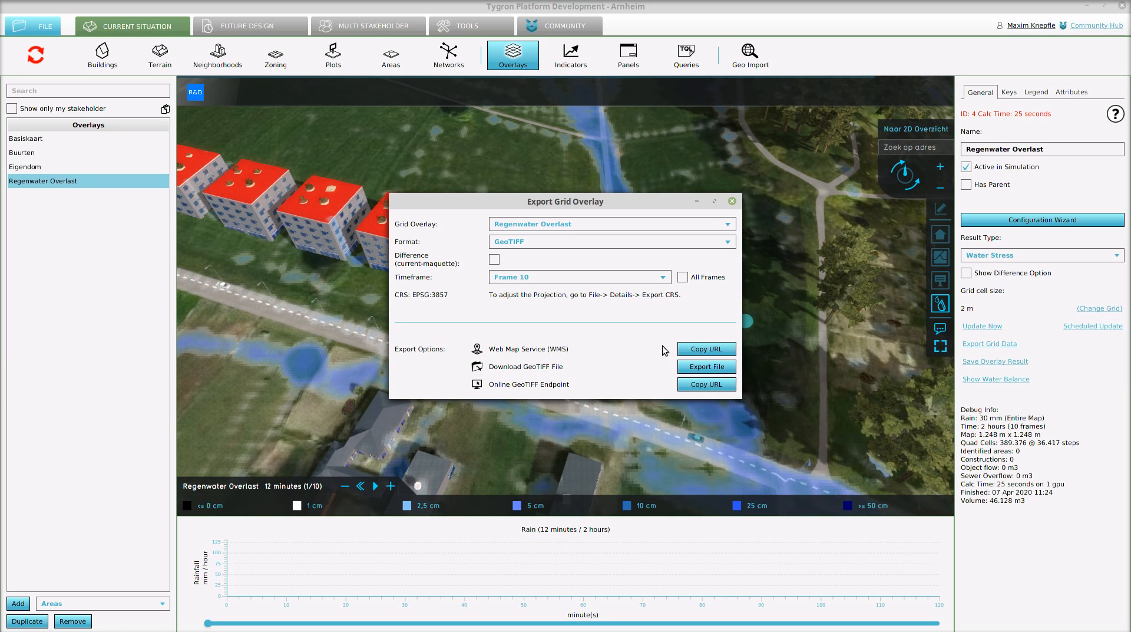
click(695, 348)
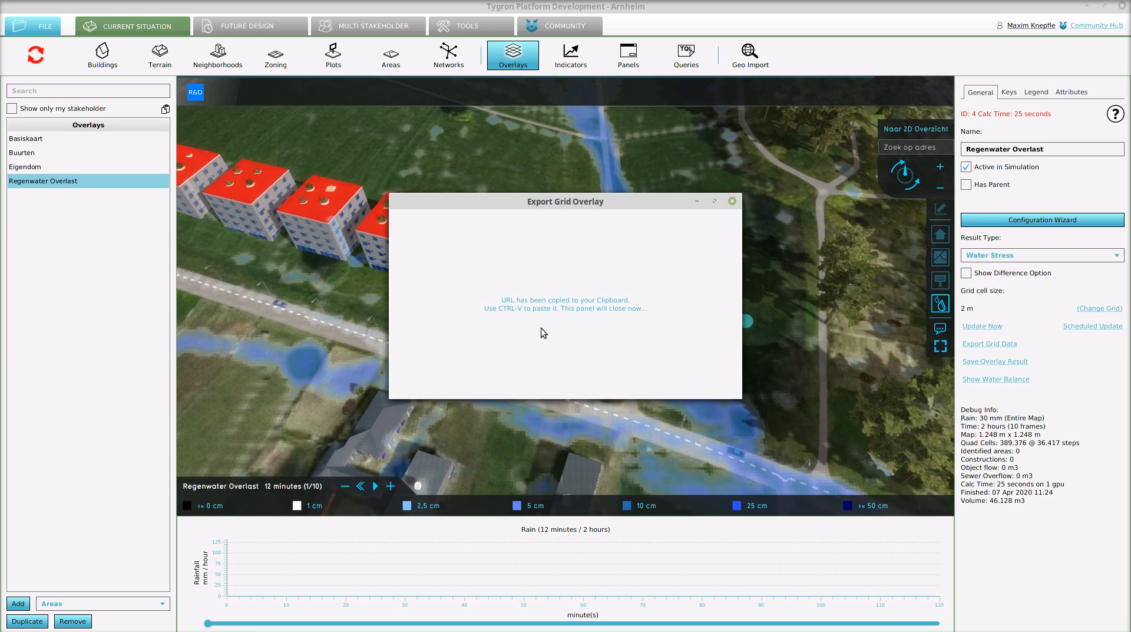
- Switch to QGIS alongside the Tygron window and open the WMS/WMTS layer source settings
double_click(439, 8)
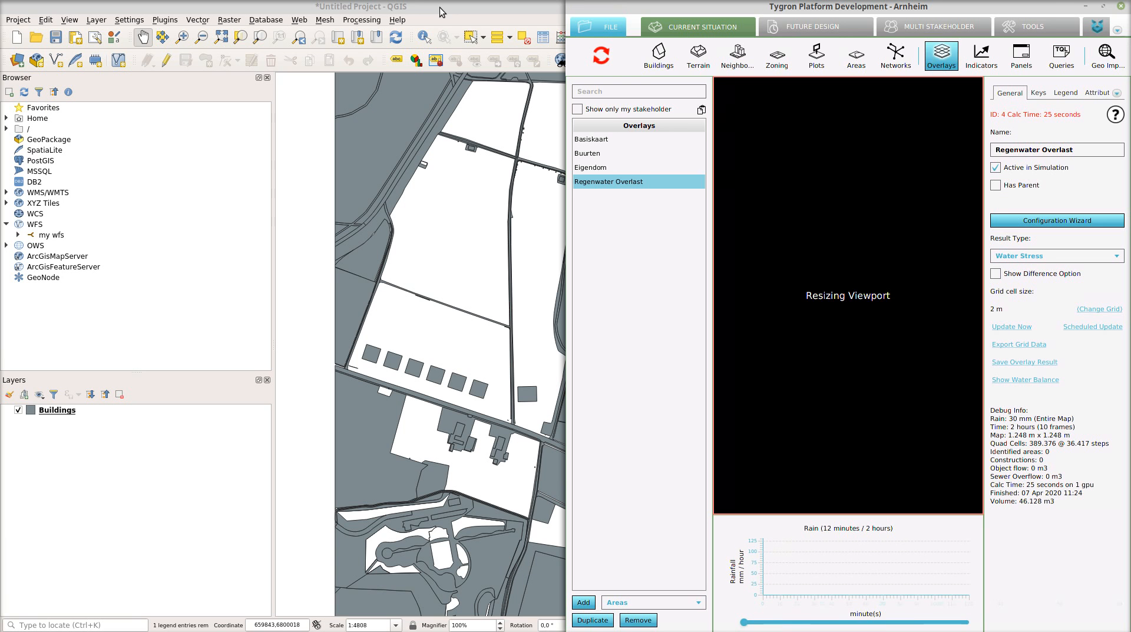
click(389, 10)
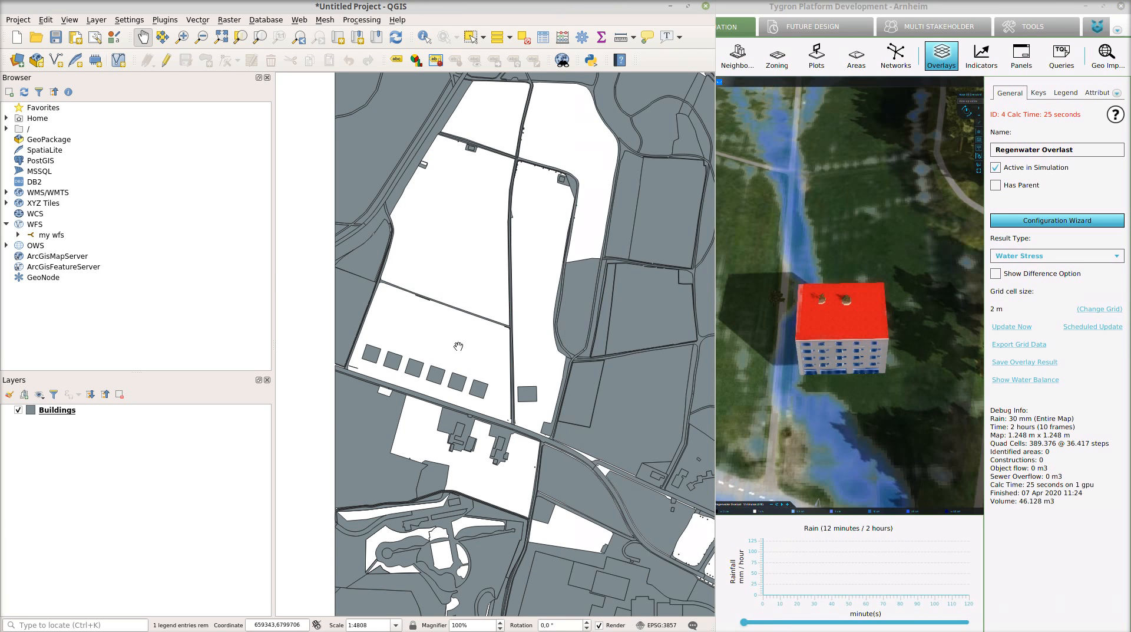
drag(458, 345, 458, 368)
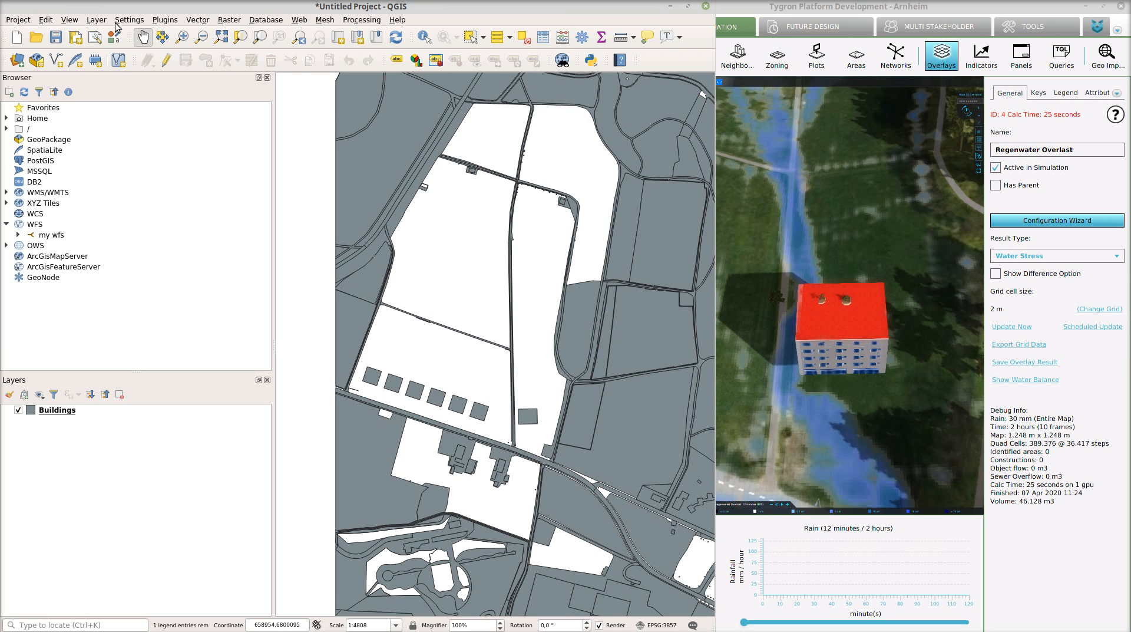
click(96, 20)
mouse_move(177, 59)
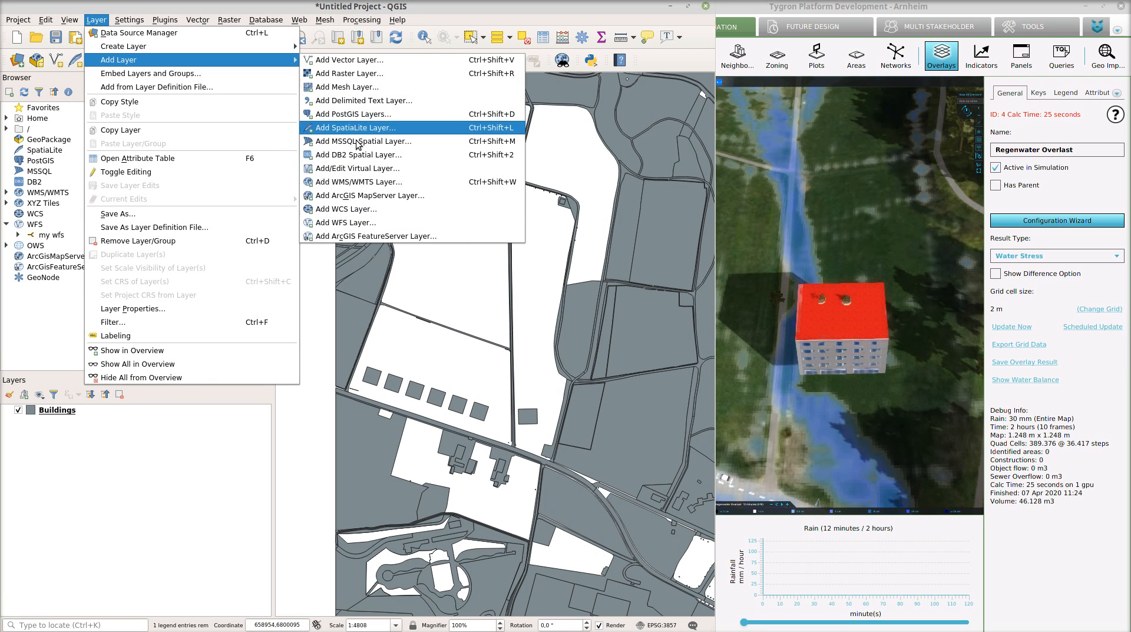
click(361, 182)
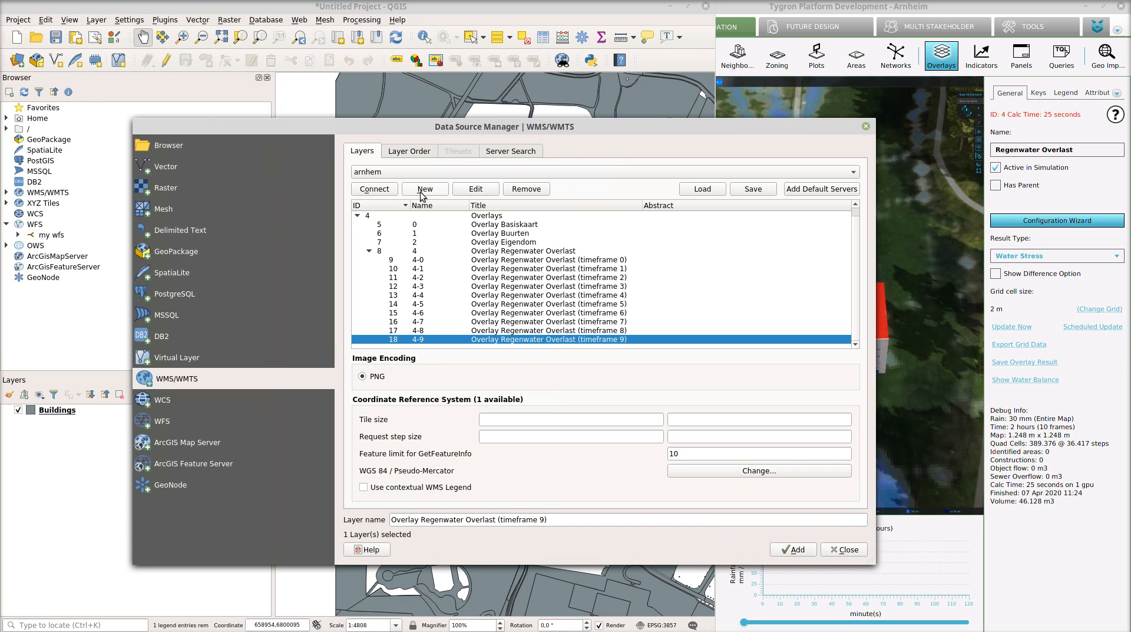
- Check the URL of the existing arnhem WMS connection, accept it and connect to the server
click(476, 189)
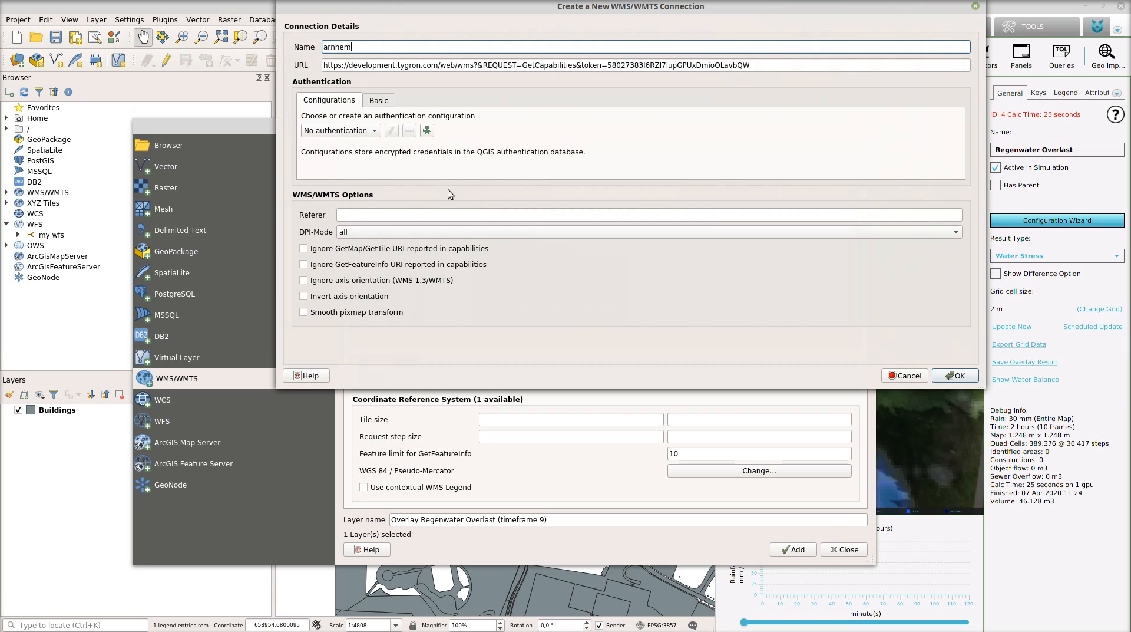
key(Tab)
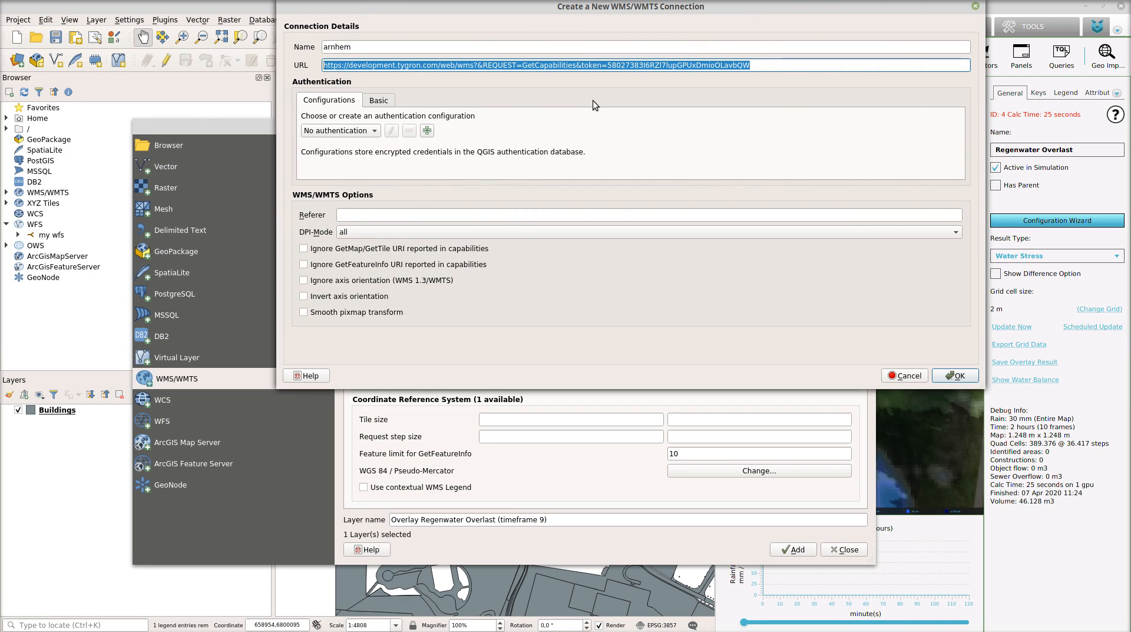
key(End)
click(955, 376)
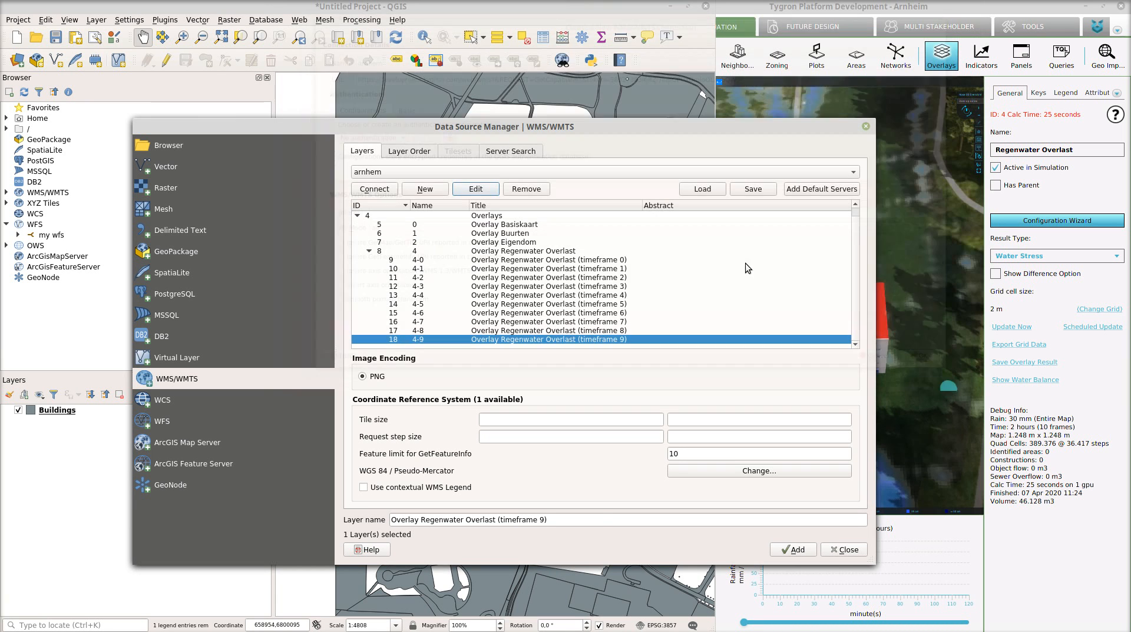
click(373, 191)
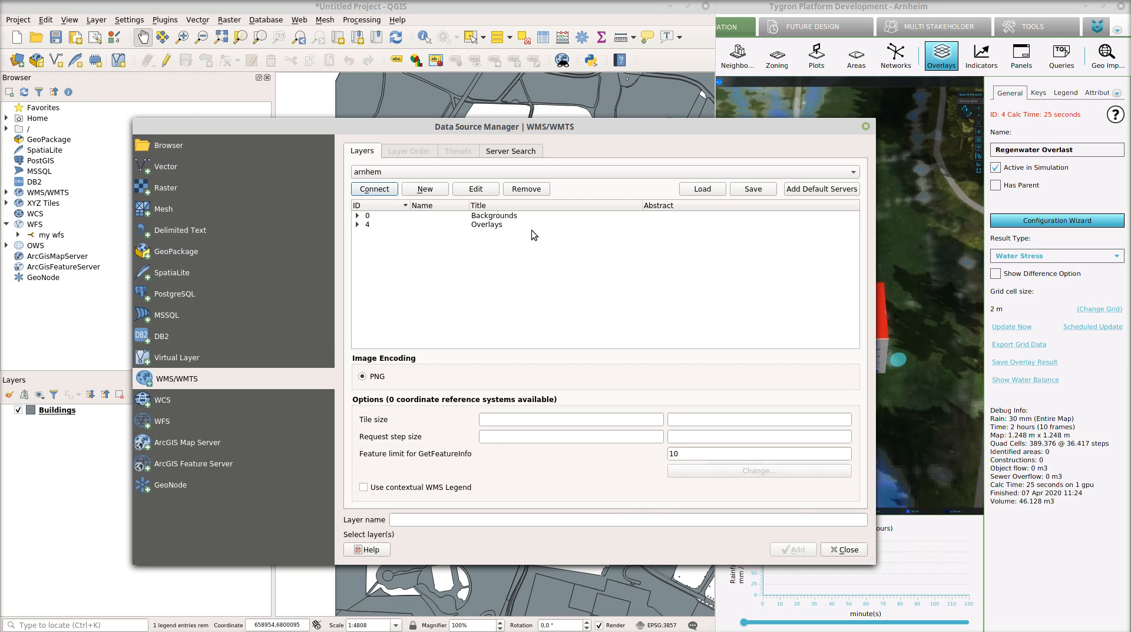
- Add the layer Overlay Regenwater Overlast (timeframe 9) from the arnhem WMS overlays to the map
click(358, 224)
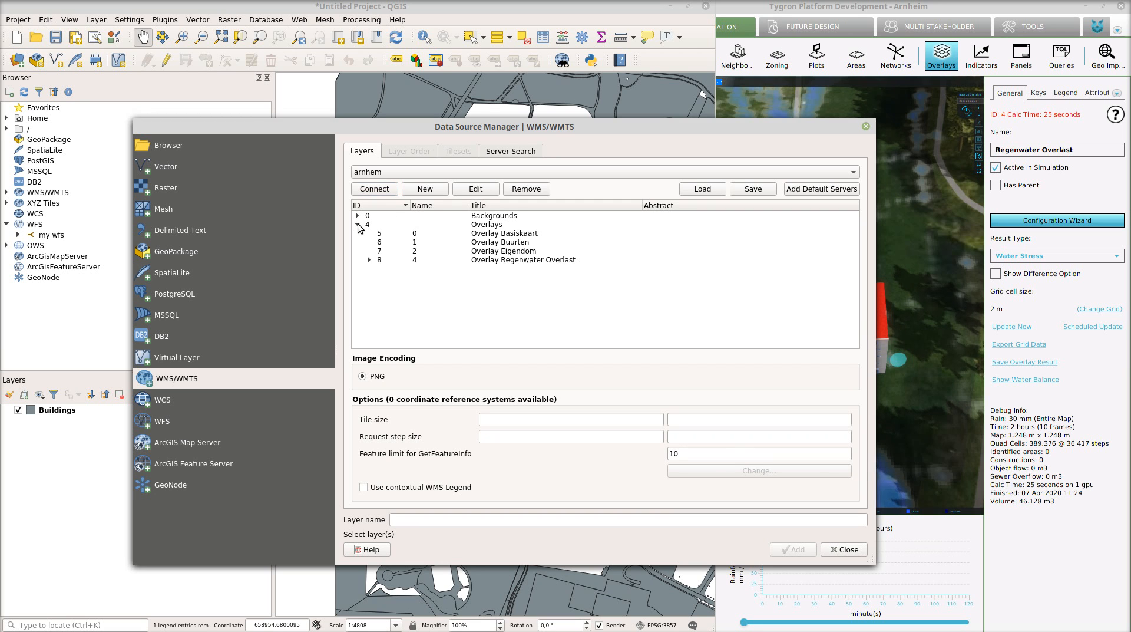
click(370, 260)
scroll(519, 284, down, 1)
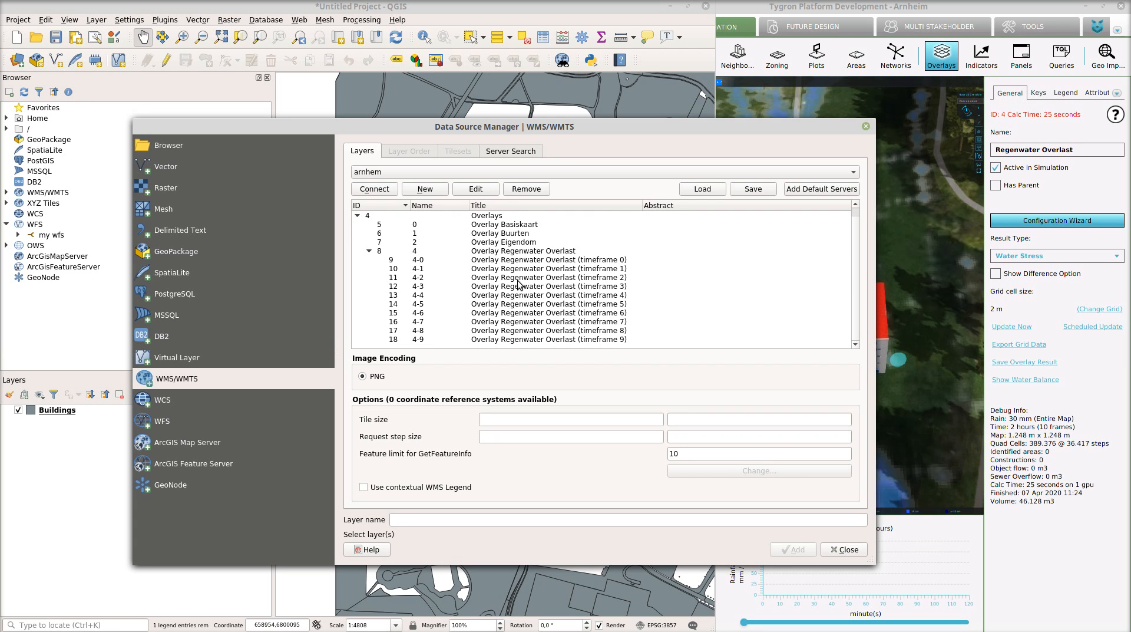
click(511, 339)
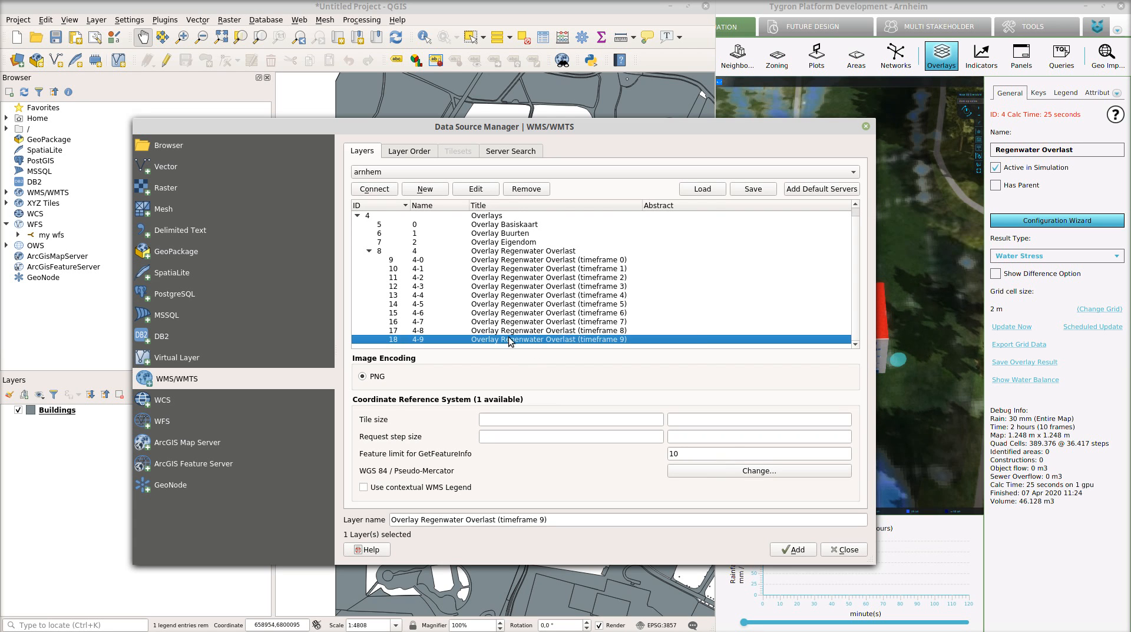
click(791, 549)
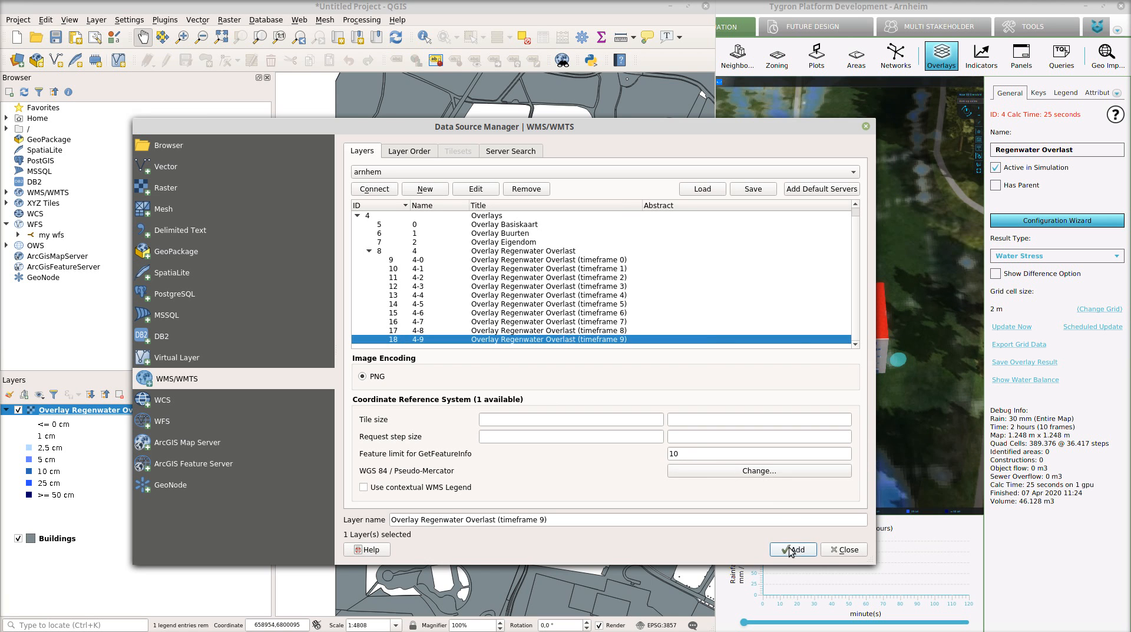
click(837, 549)
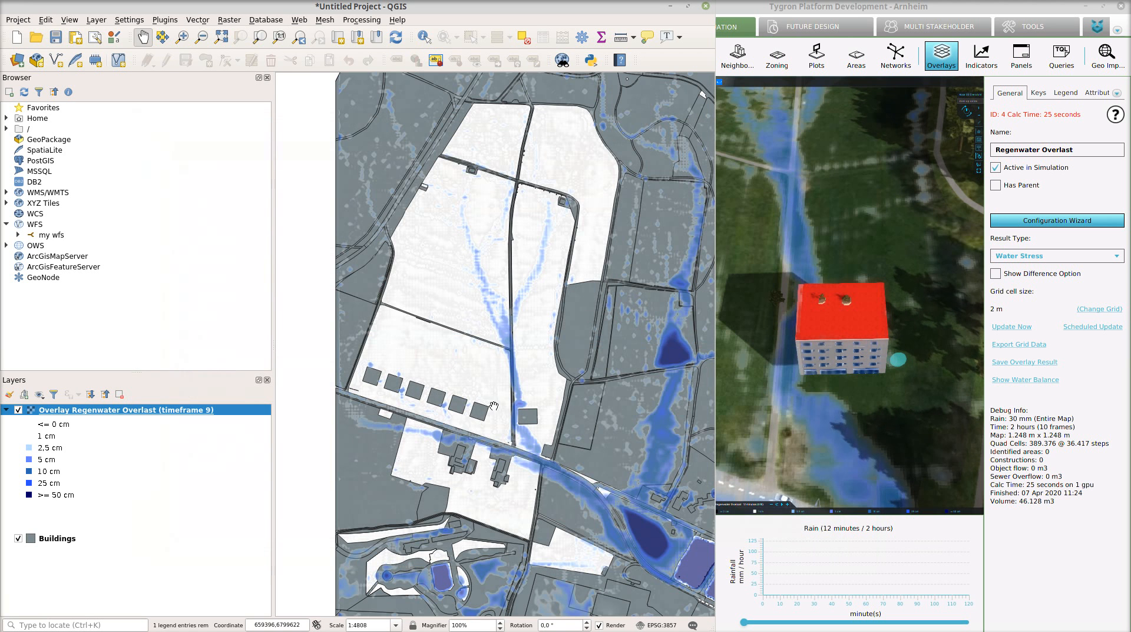
- Identify the overlay's values at a flooded spot beside the detached square building near the road
scroll(509, 406, up, 1)
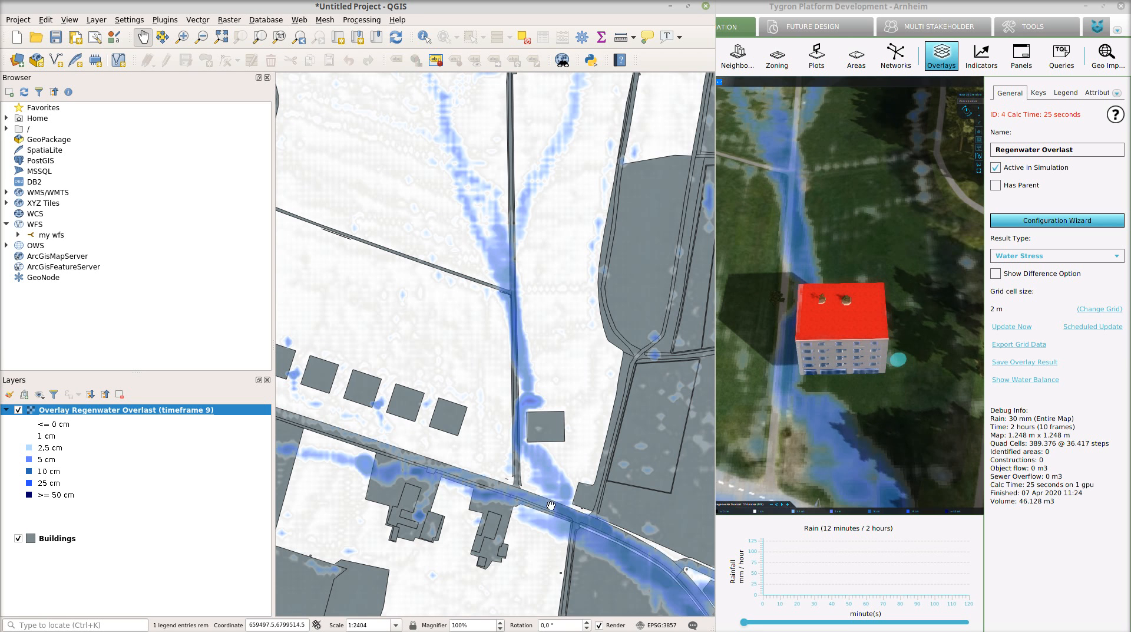
drag(550, 506, 553, 367)
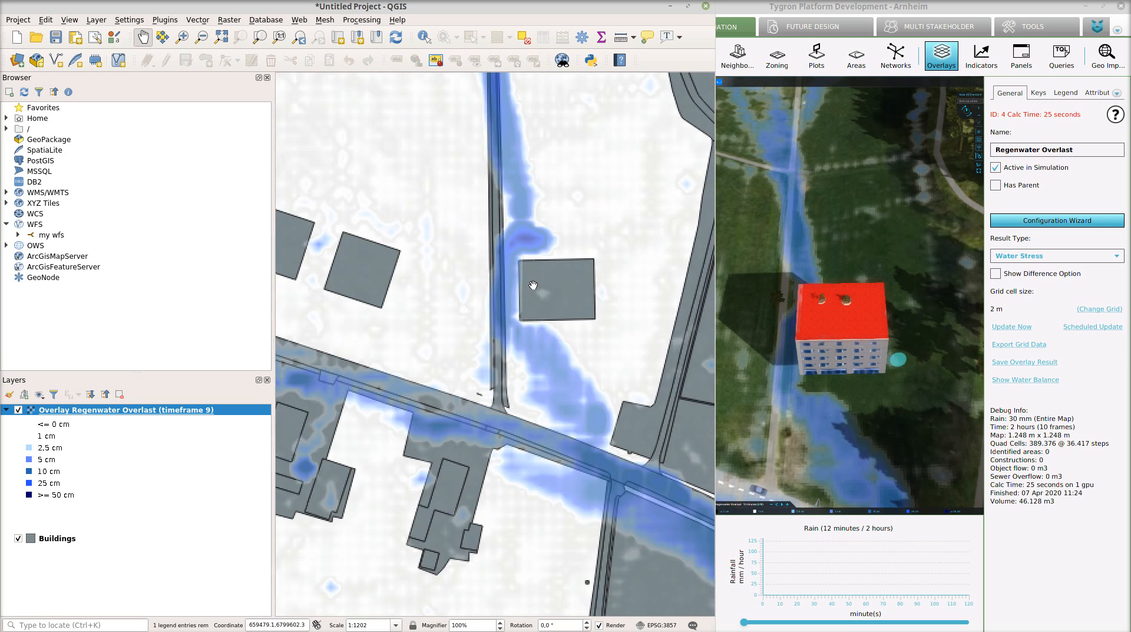
scroll(547, 261, up, 1)
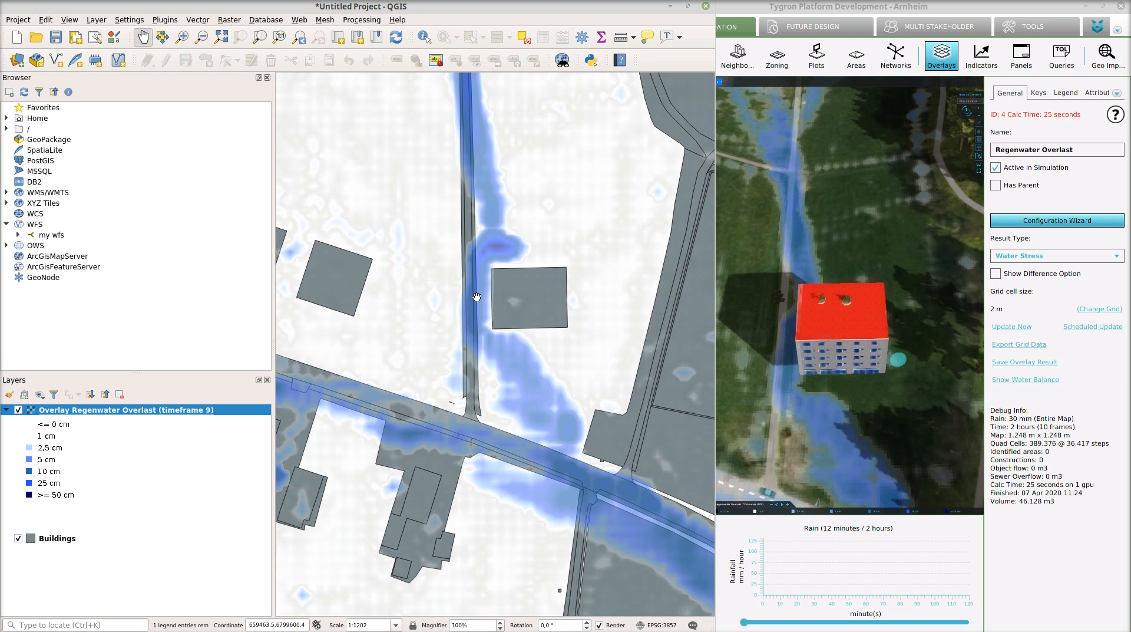
click(425, 38)
click(318, 293)
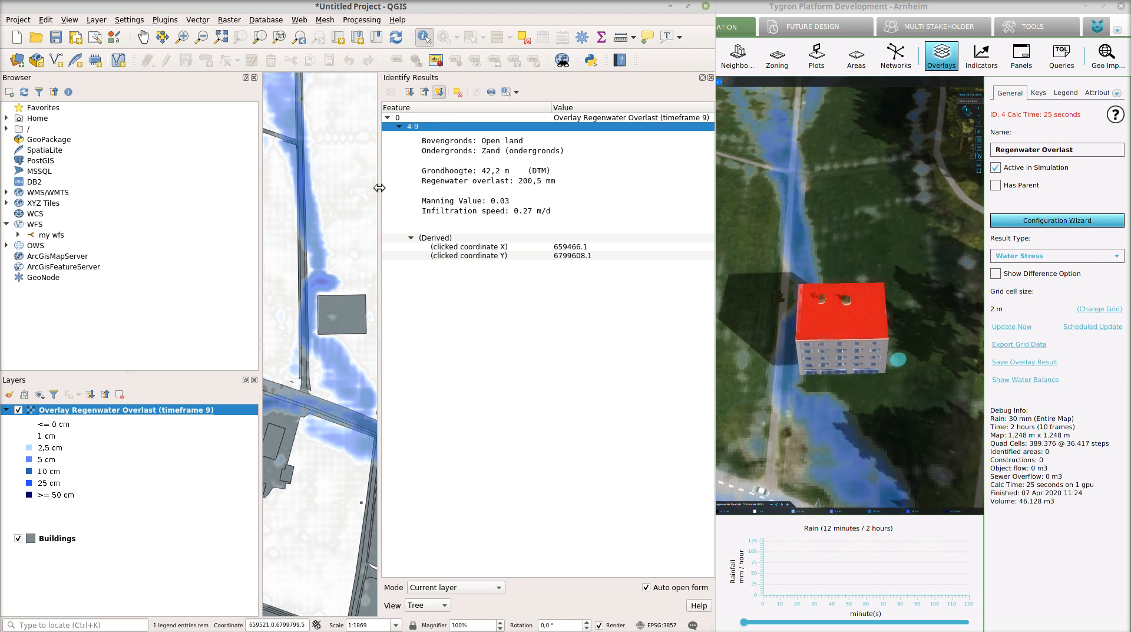
click(711, 77)
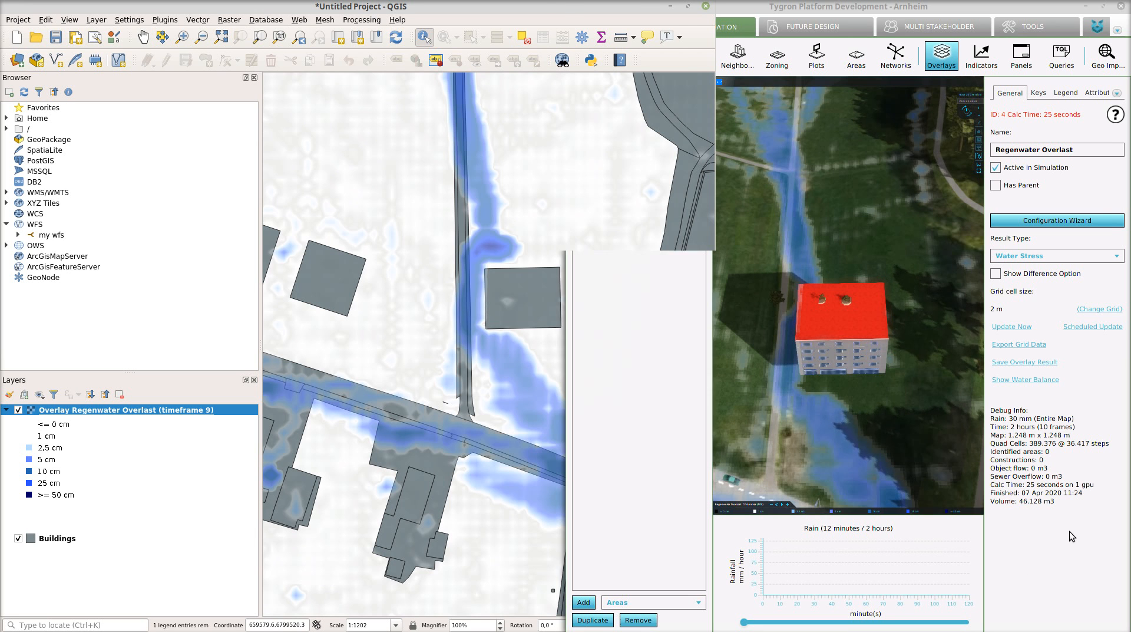
- Switch to Tygron, view the Regenwater Overlast overlay's water balance and restore the full-size window
click(1025, 380)
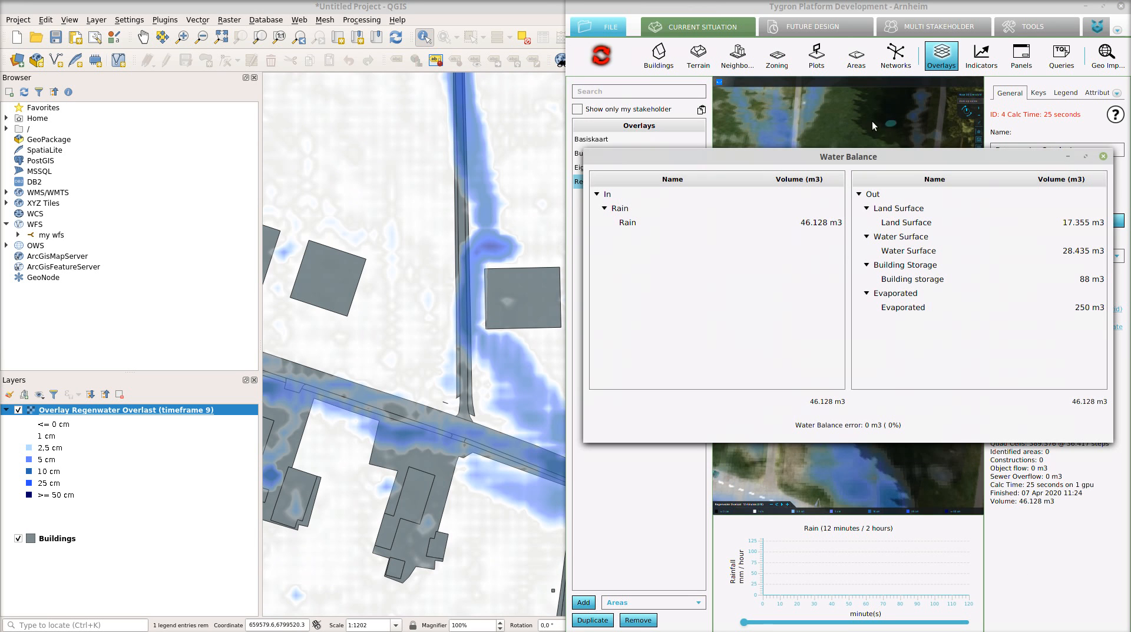
click(1102, 157)
double_click(852, 8)
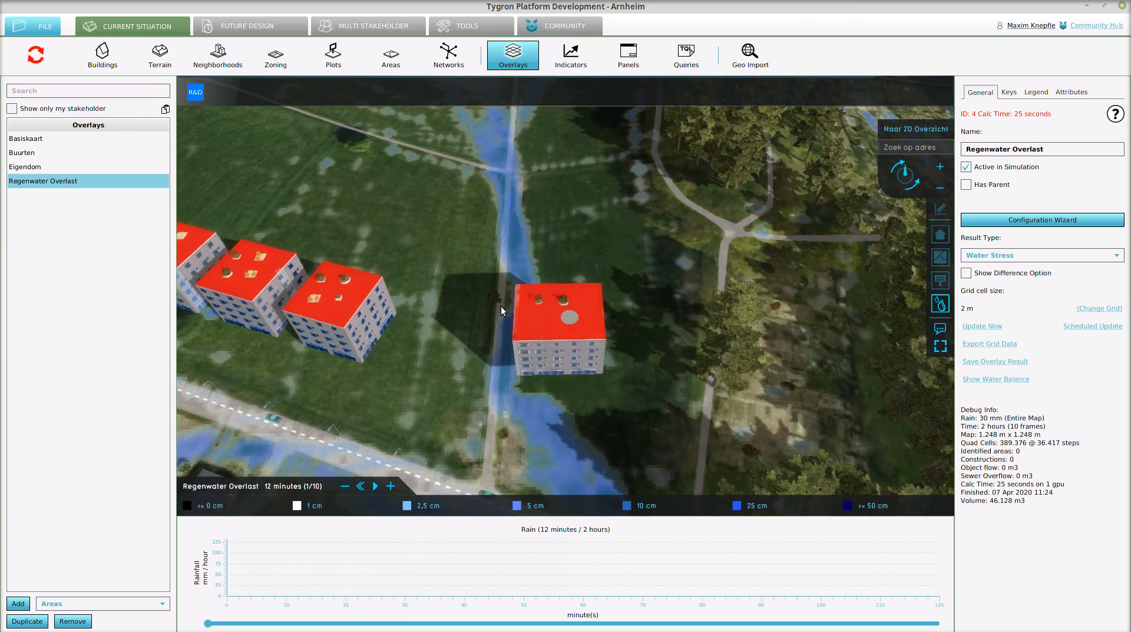
click(161, 60)
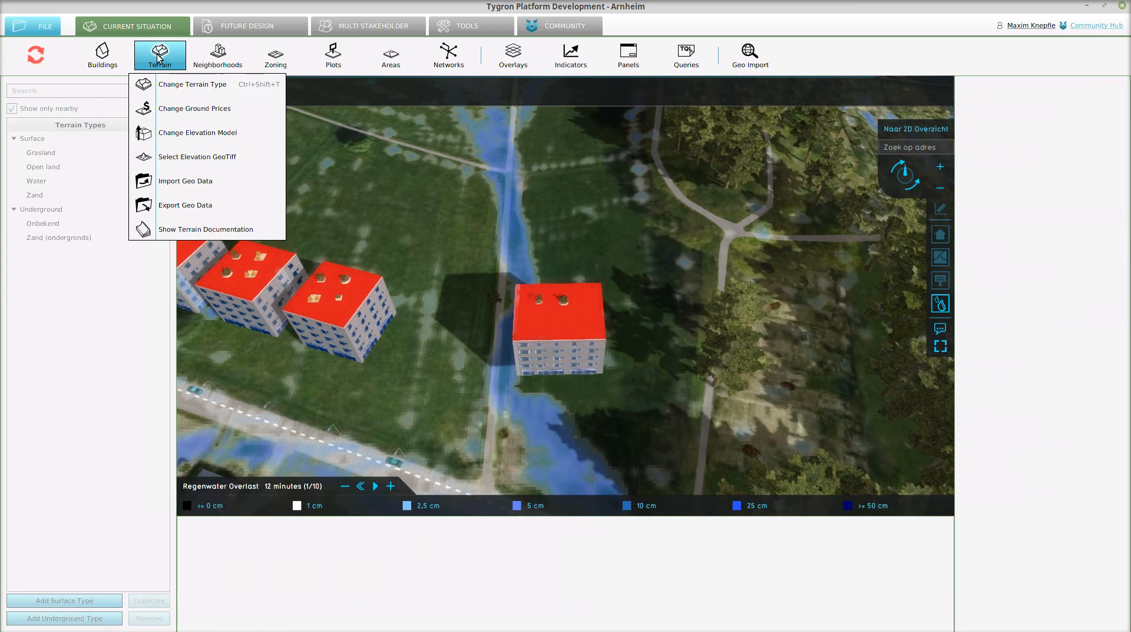
click(176, 157)
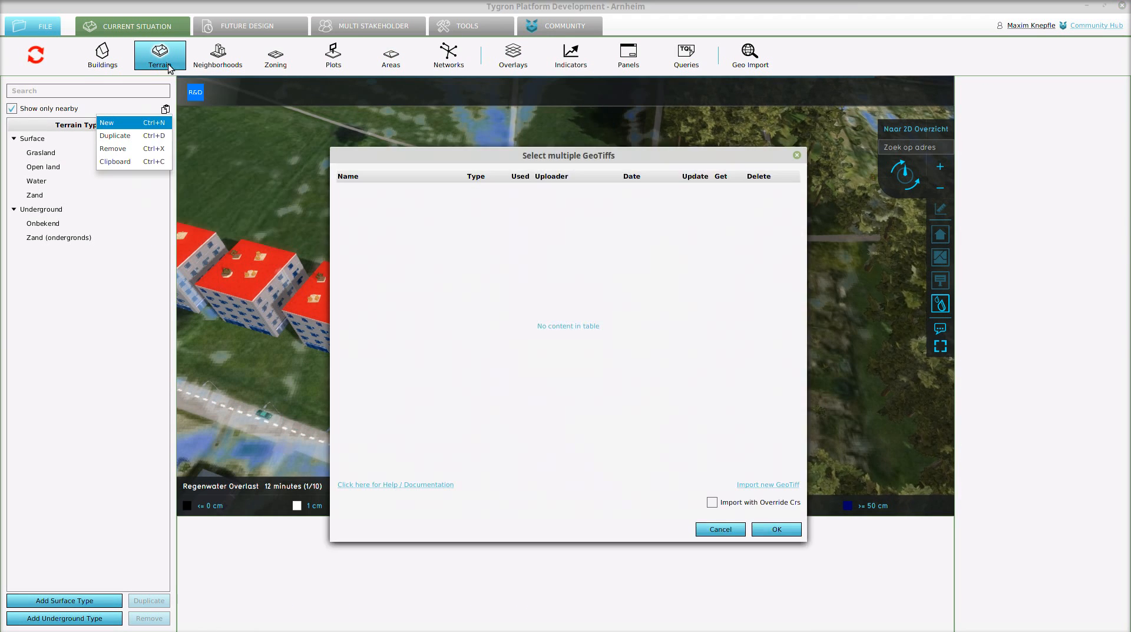
click(797, 156)
- In the elevation model, select the Terp area around the detached building and apply a relative height of 10 m to it
mouse_move(161, 64)
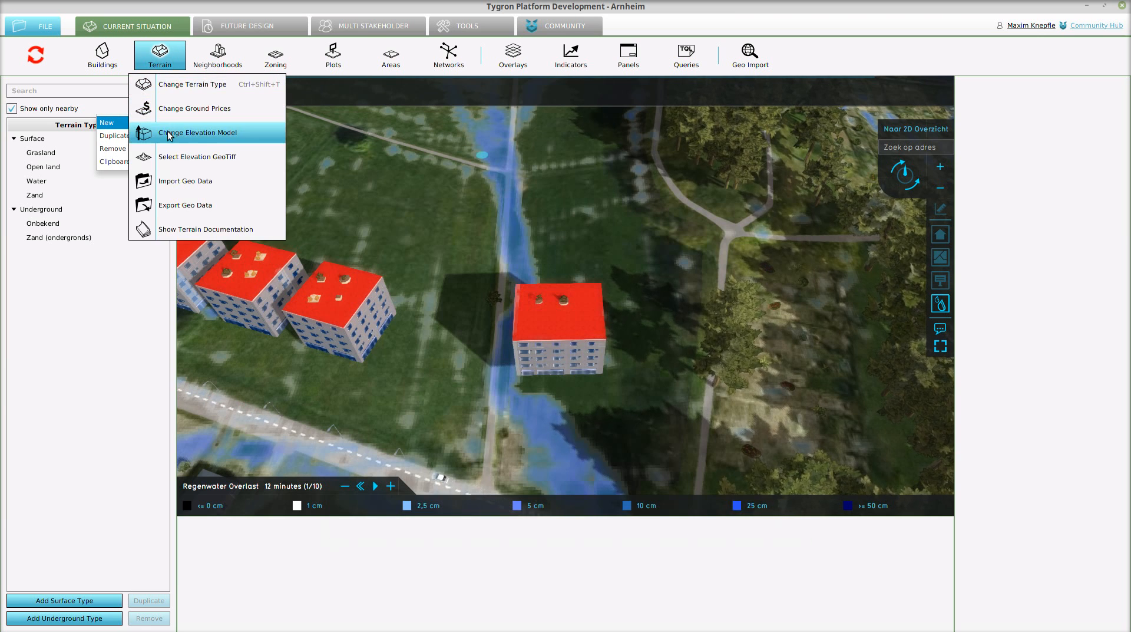
click(169, 134)
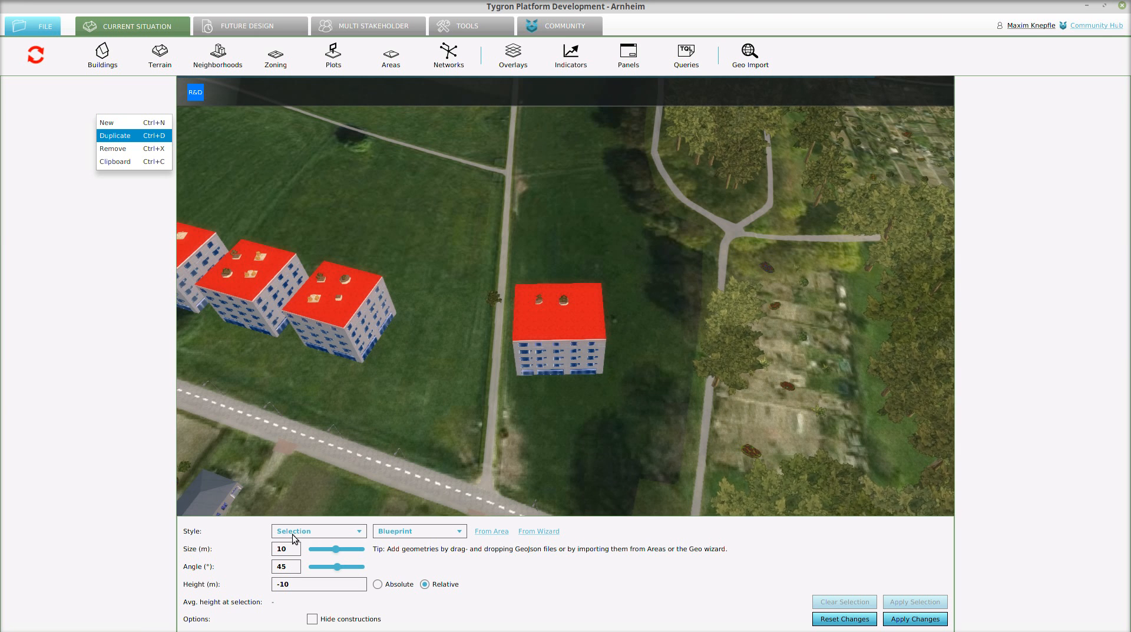
click(492, 530)
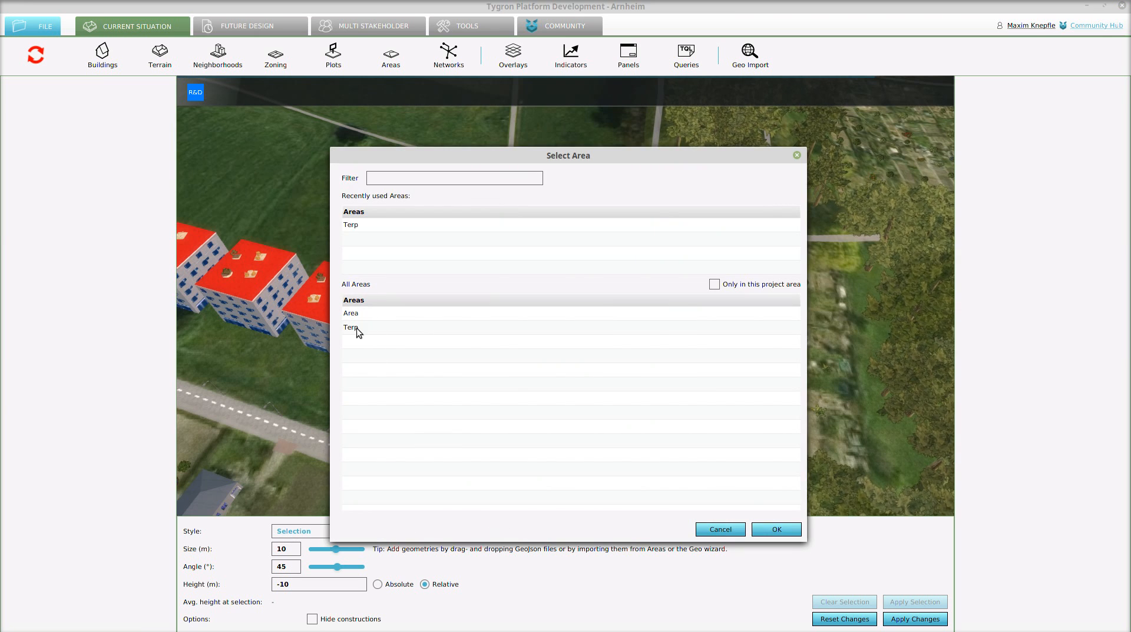
click(355, 327)
click(776, 529)
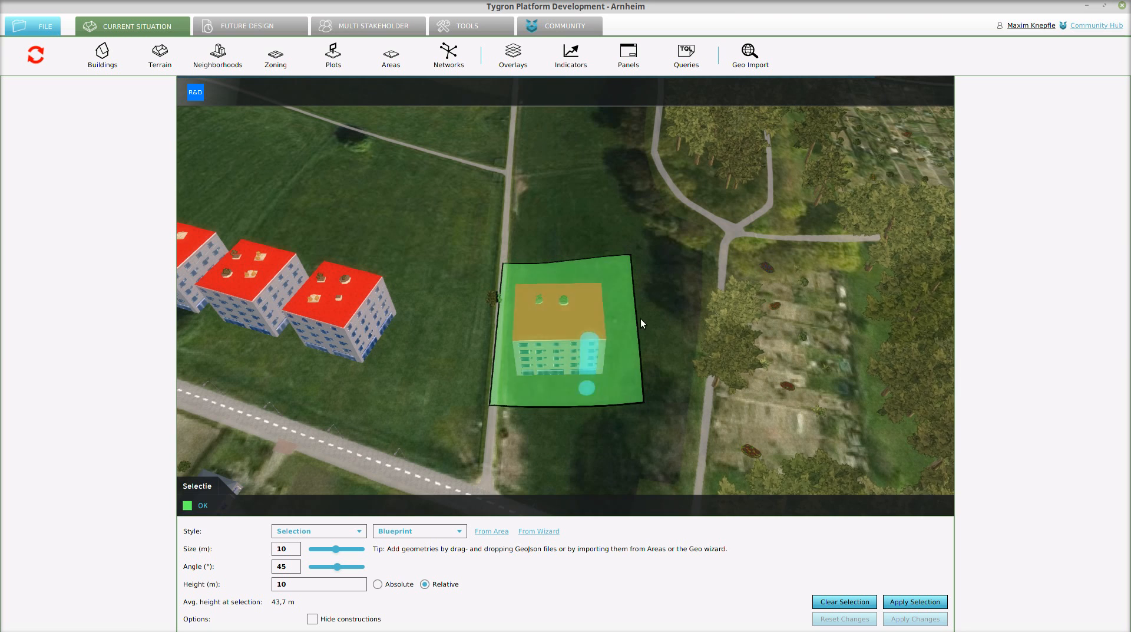
click(894, 603)
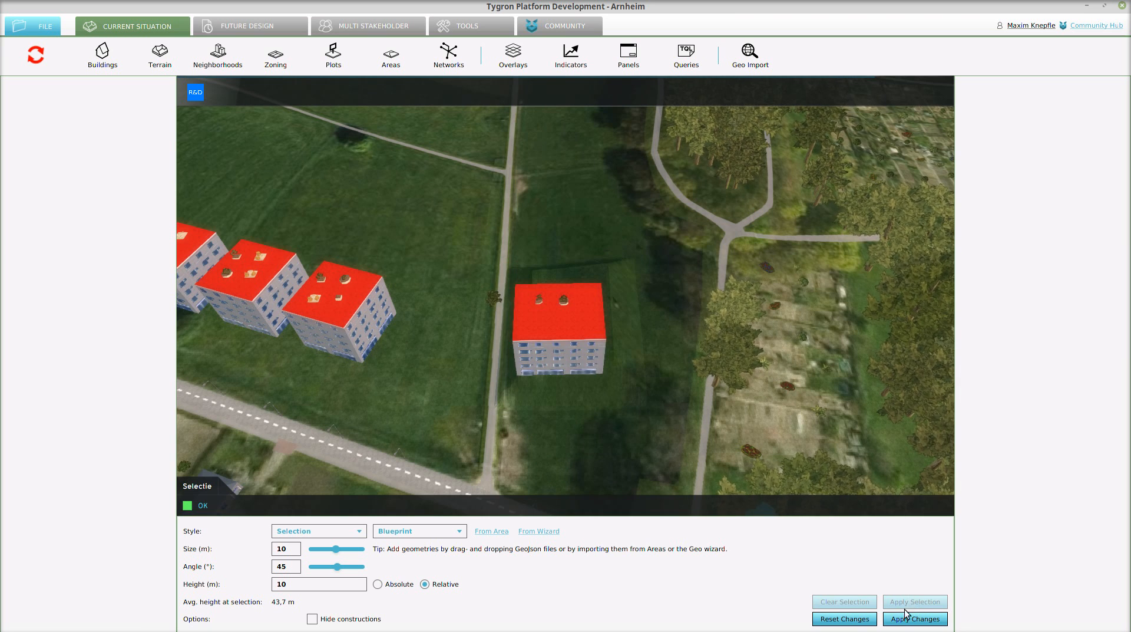
- Apply the pending terrain changes and examine the raised mound around the detached building up close
click(906, 620)
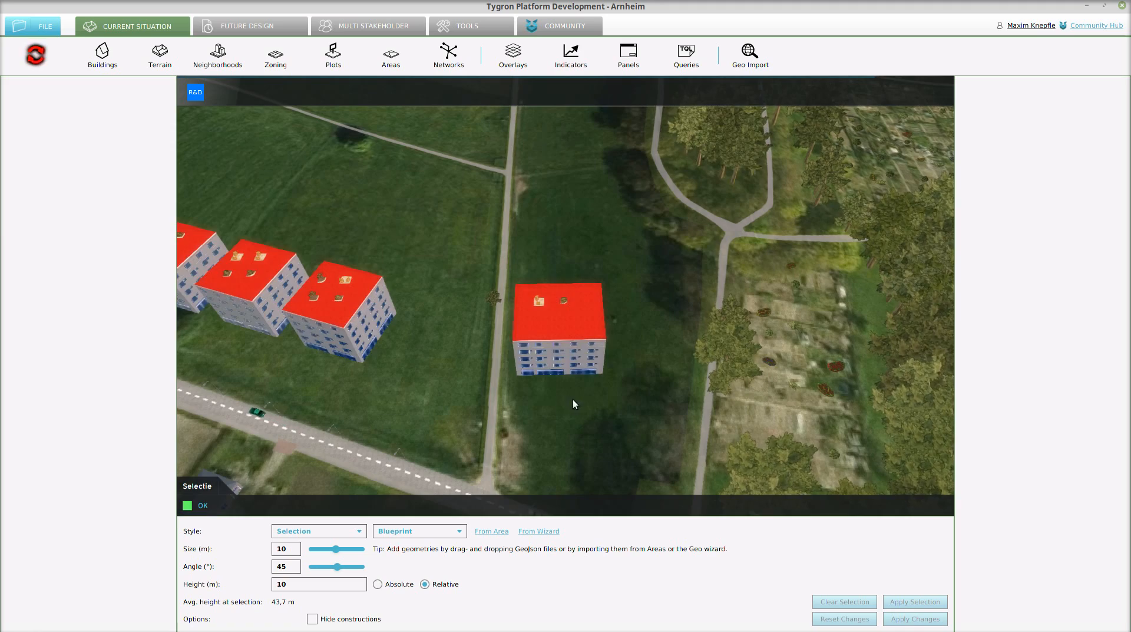
mouse_move(572, 399)
middle_down()
mouse_move(558, 405)
mouse_move(650, 406)
mouse_move(613, 365)
middle_up()
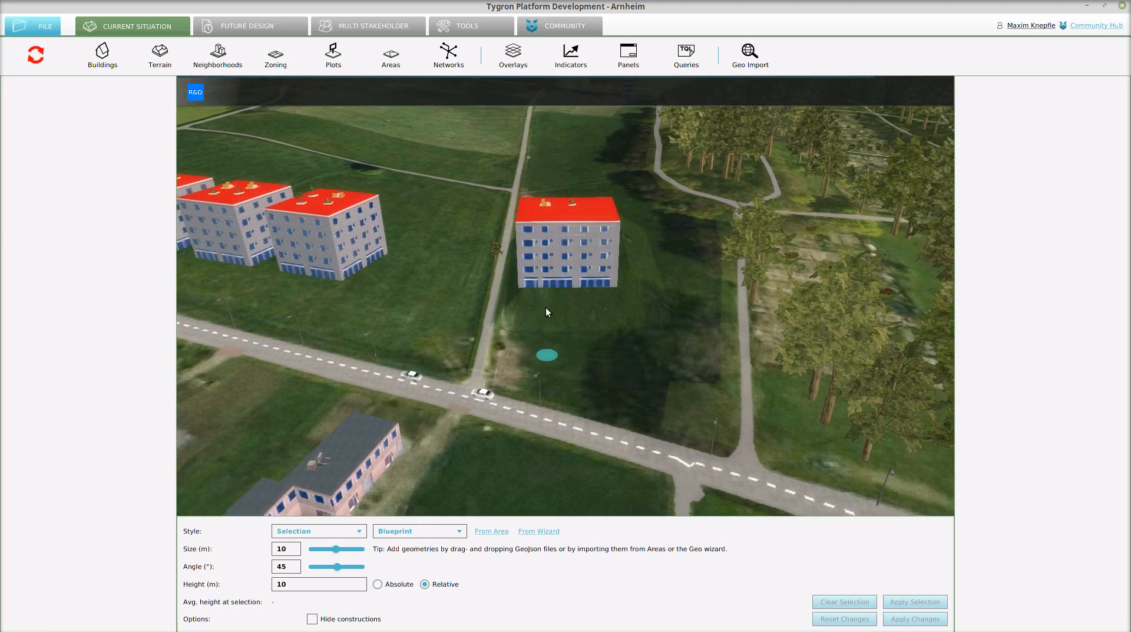
scroll(546, 308, up, 10)
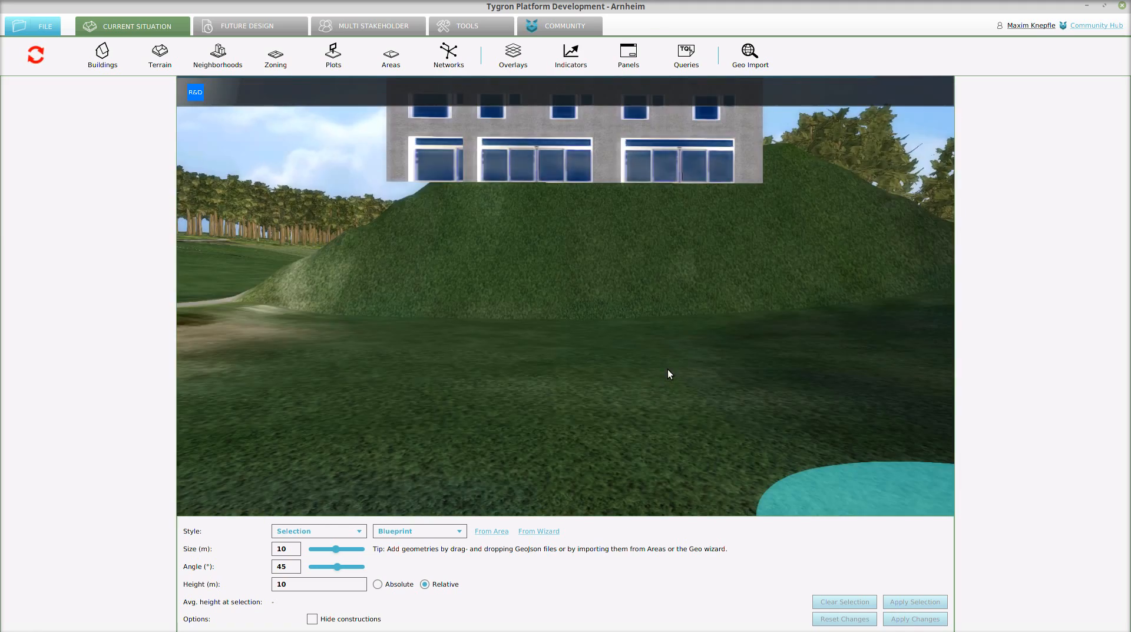
scroll(625, 389, down, 10)
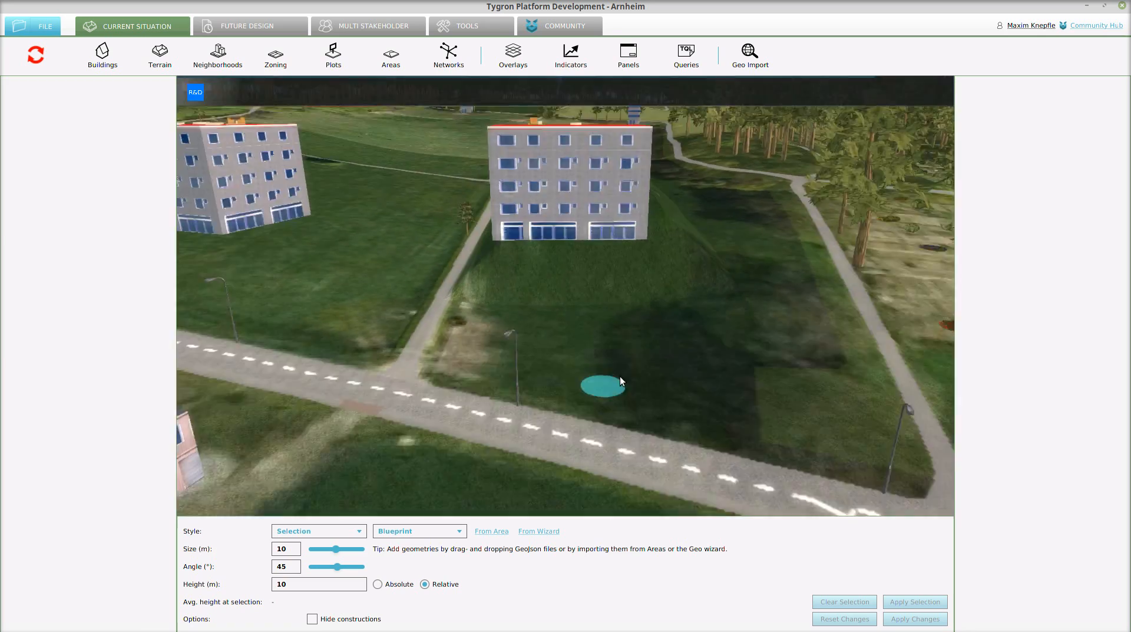
scroll(620, 376, down, 5)
middle_drag(506, 244, 515, 267)
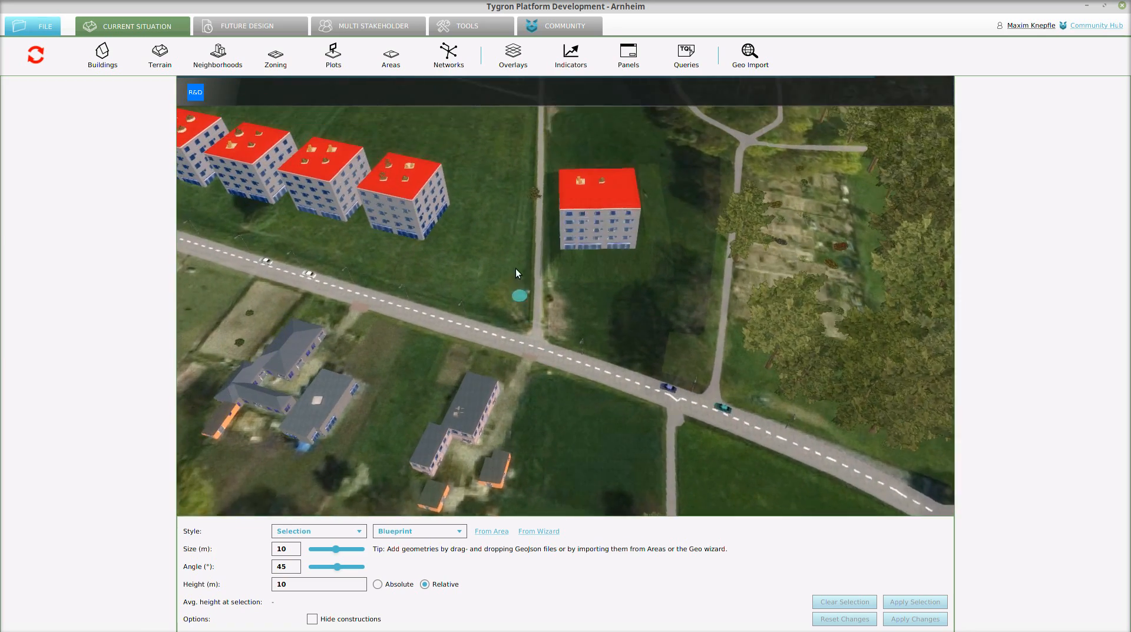
- Show the Regenwater Overlast overlay, recalculate it and view the flooding around the raised building
click(513, 57)
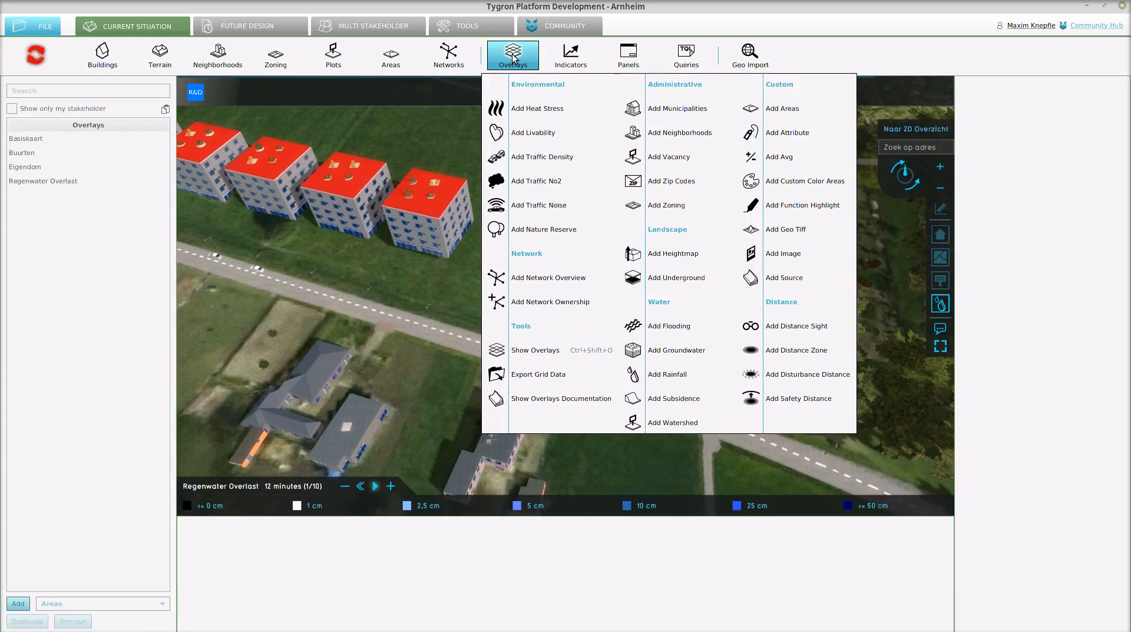
click(34, 181)
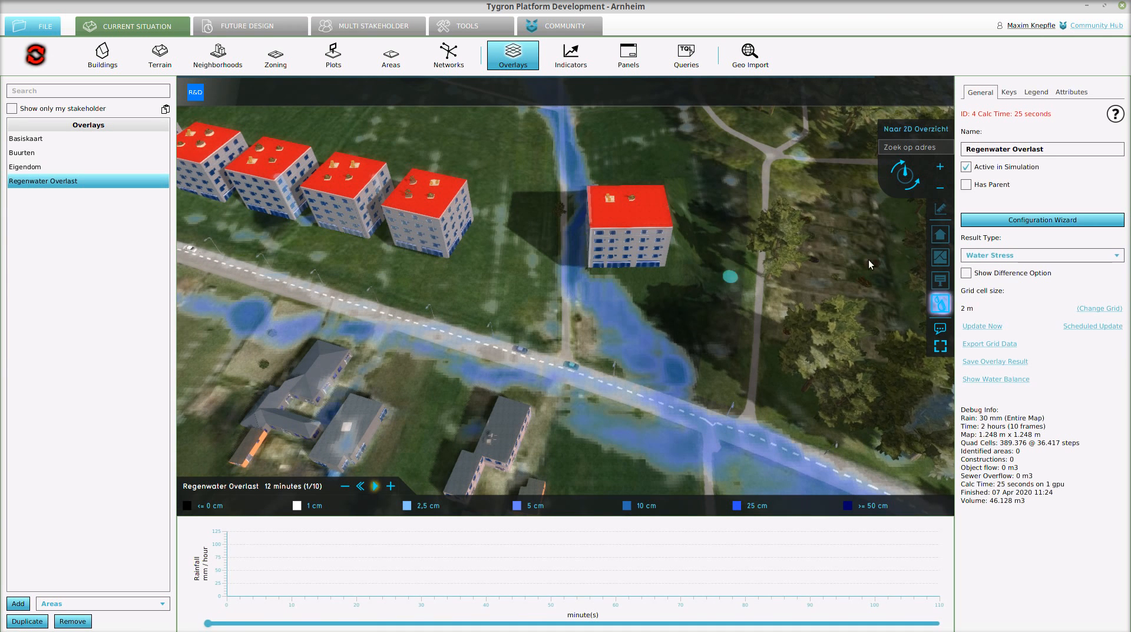
click(940, 257)
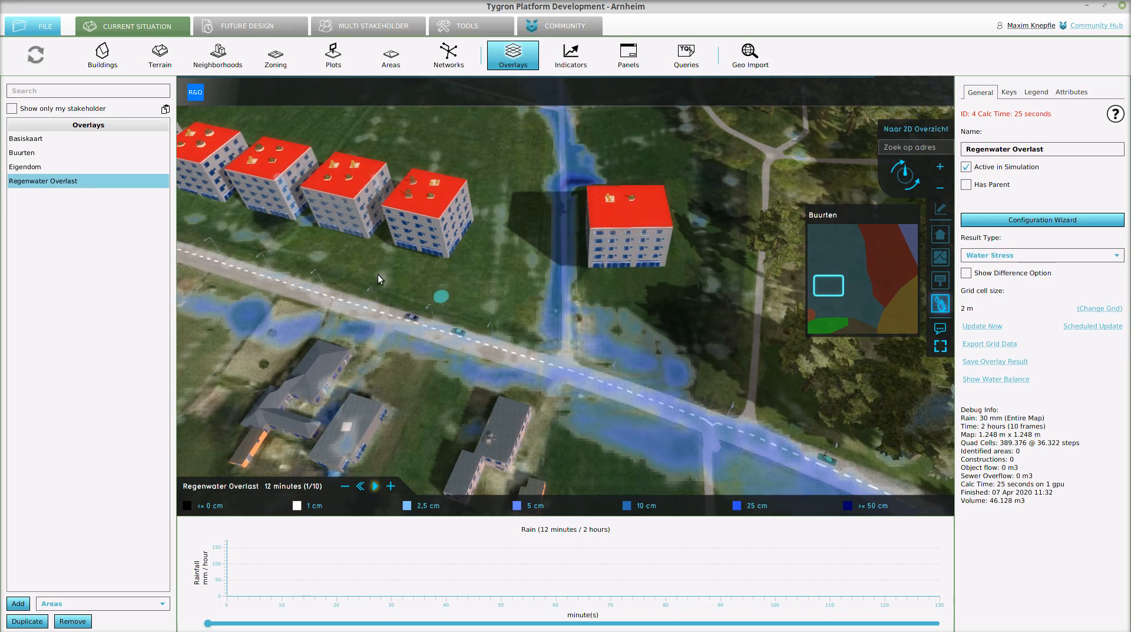
key(w)
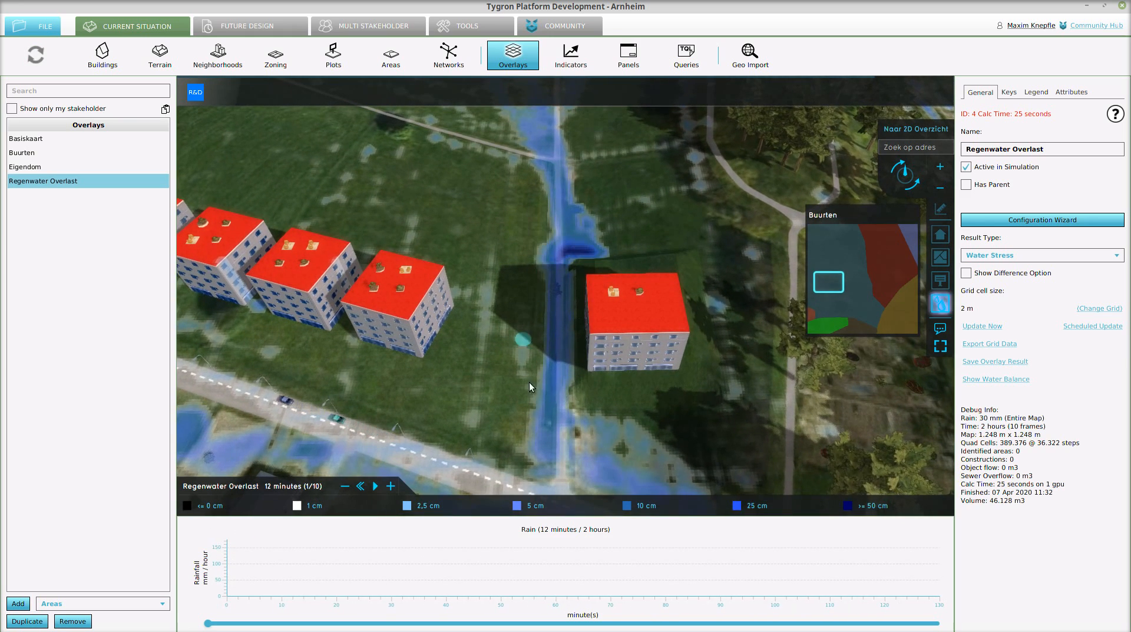
scroll(577, 422, down, 5)
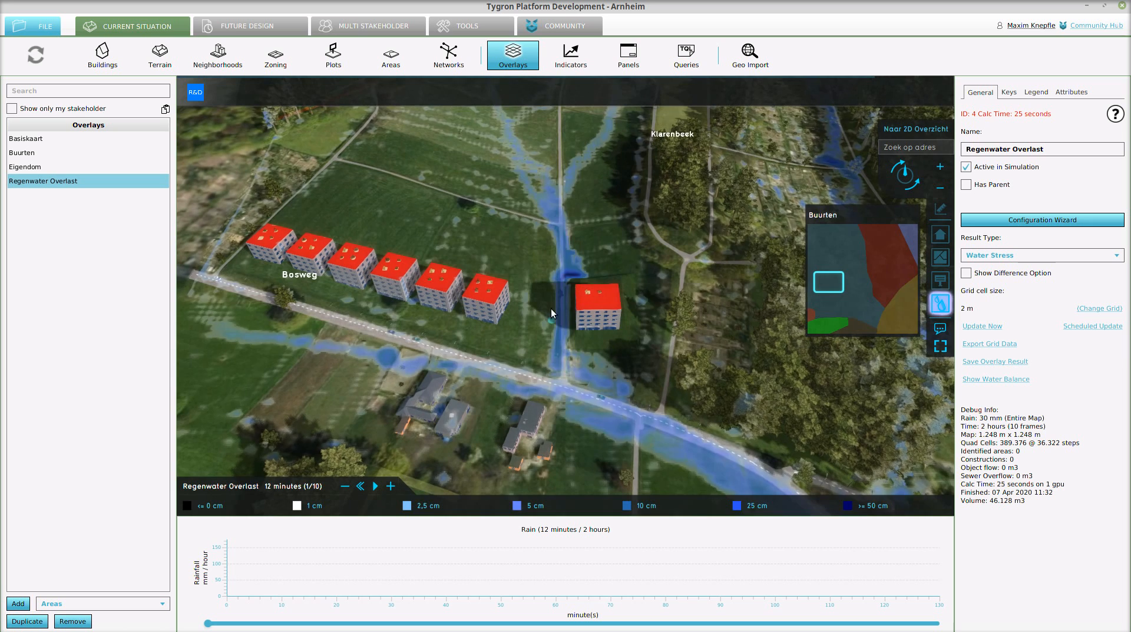
- Switch to QGIS beside Tygron, refresh the map canvas and examine the updated flooding layer around the detached building
double_click(353, 5)
click(377, 10)
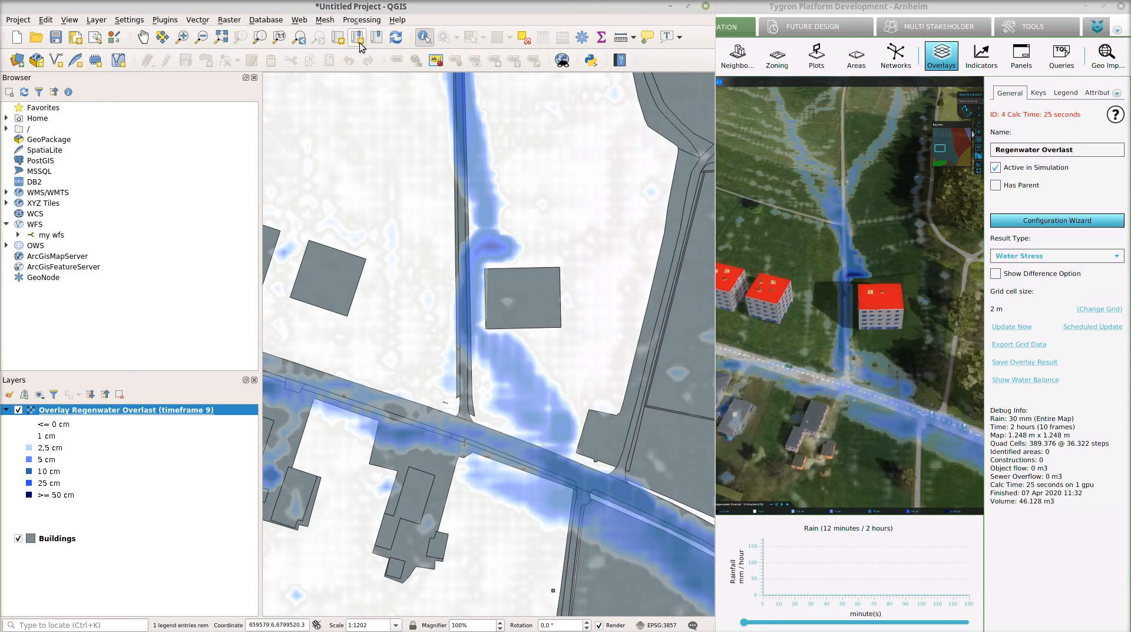
click(396, 44)
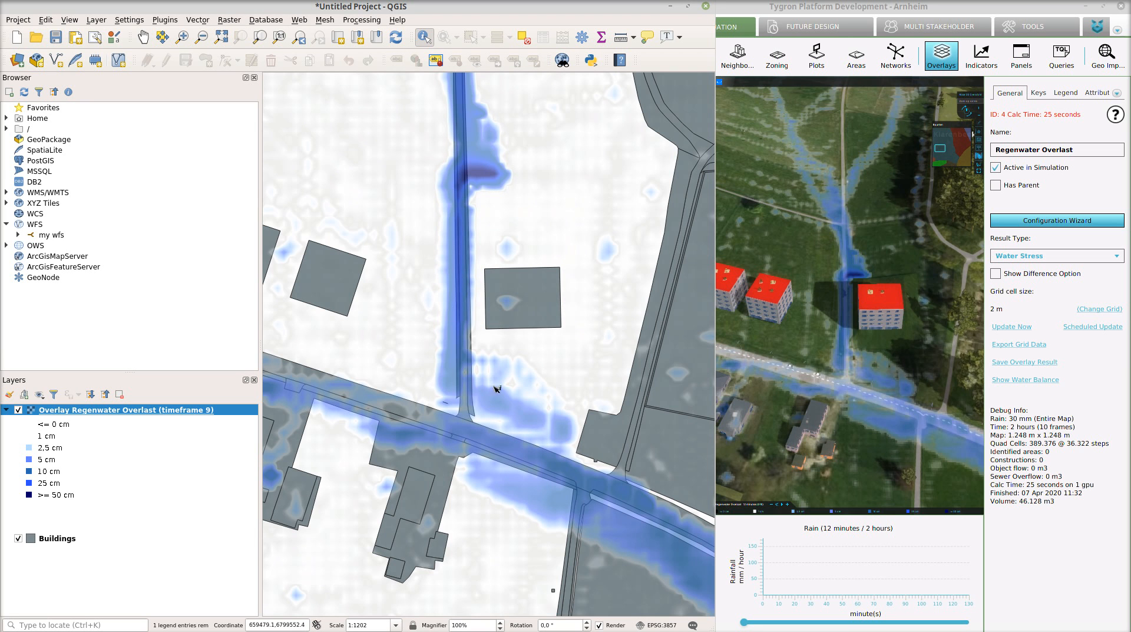
scroll(496, 389, down, 1)
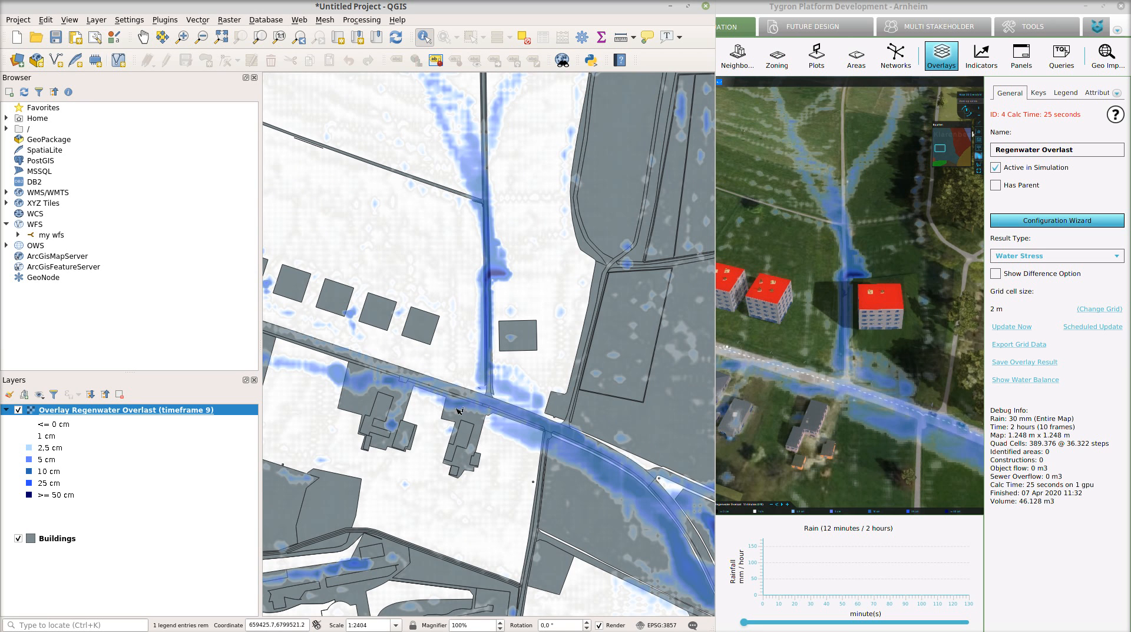
scroll(447, 440, up, 1)
scroll(523, 317, down, 1)
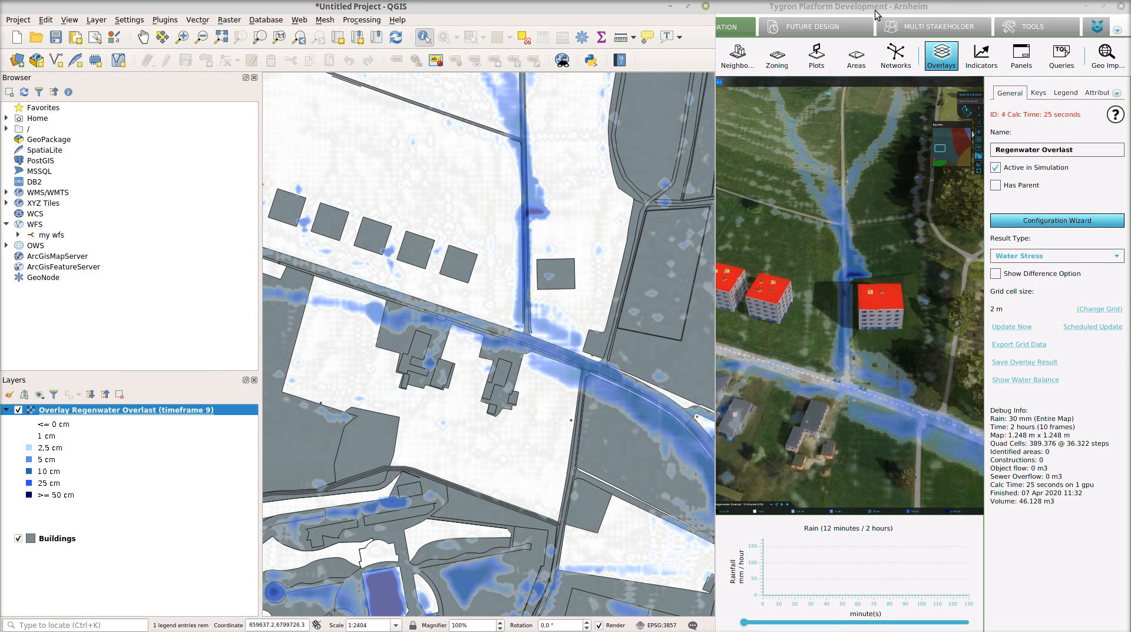
- Switch back to a full-size Tygron window and open the project's web interface in the ArcGIS Viewer
click(852, 9)
double_click(849, 8)
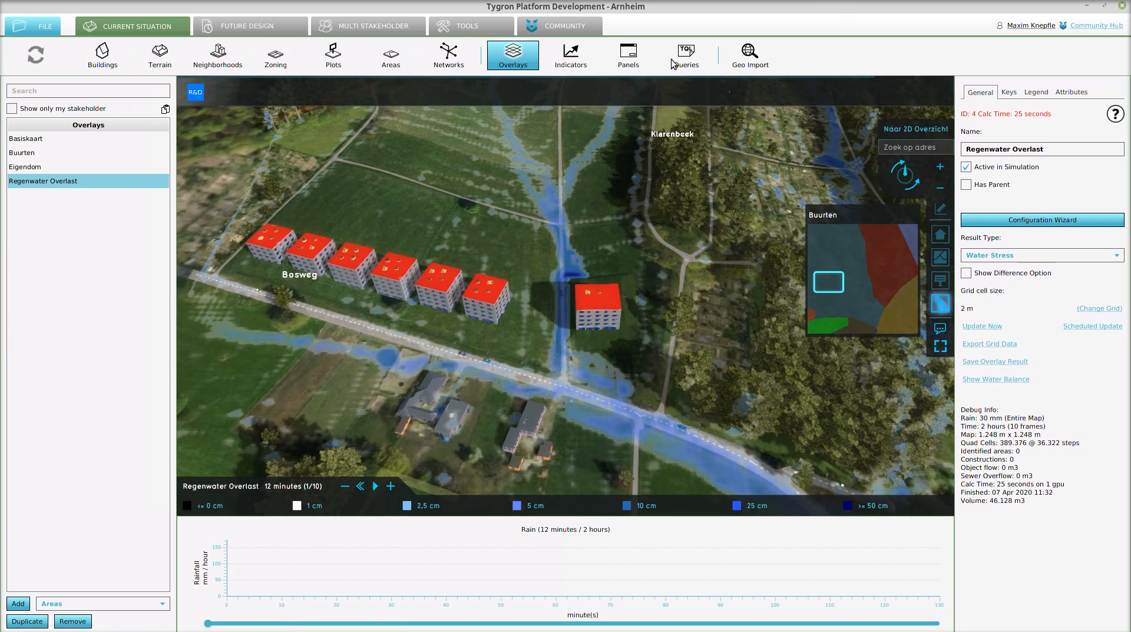
click(482, 28)
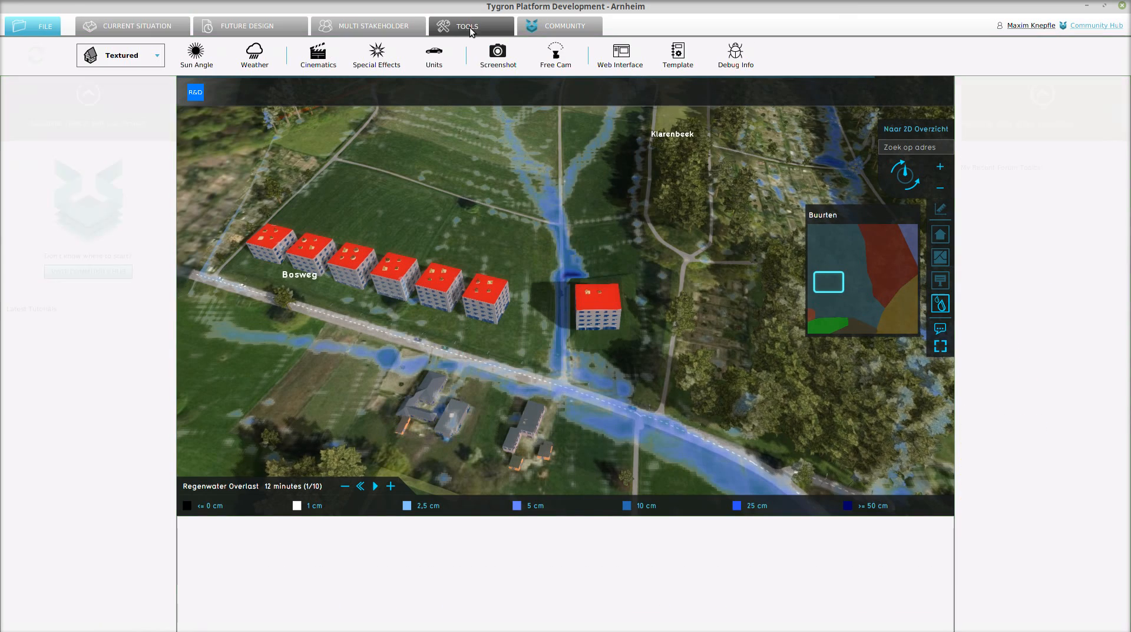
click(622, 58)
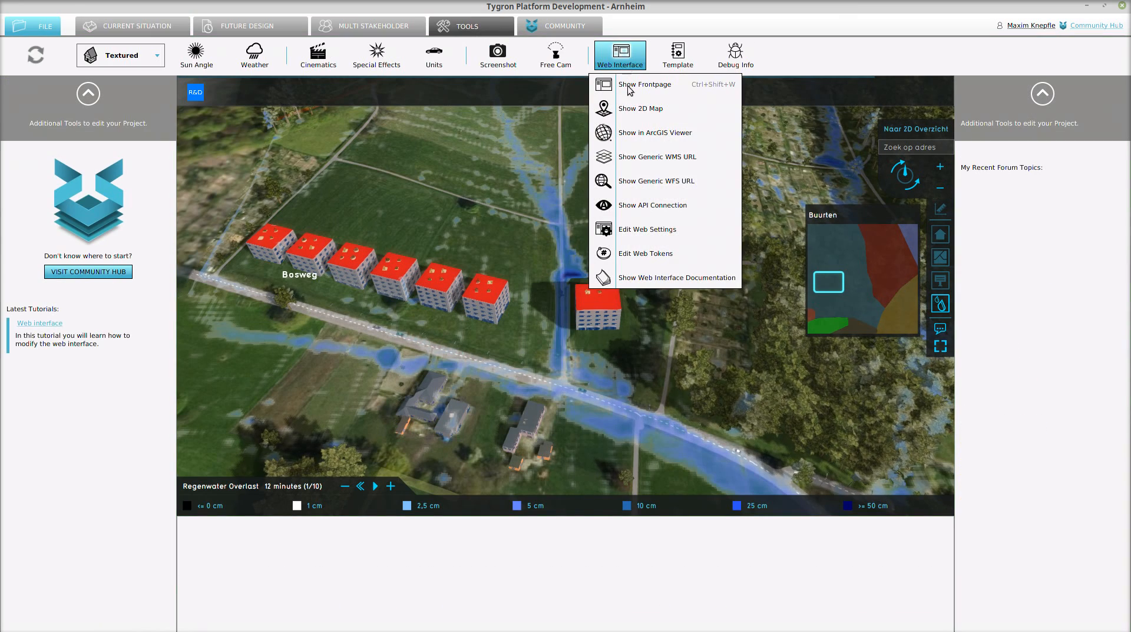
click(643, 135)
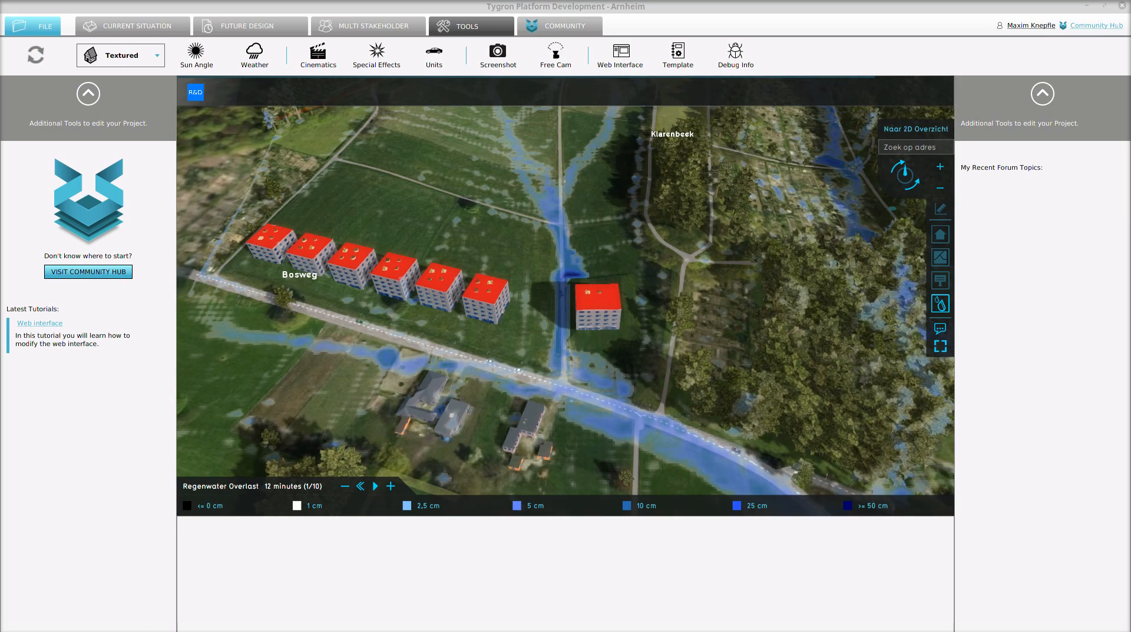
drag(1130, 248, 792, 2)
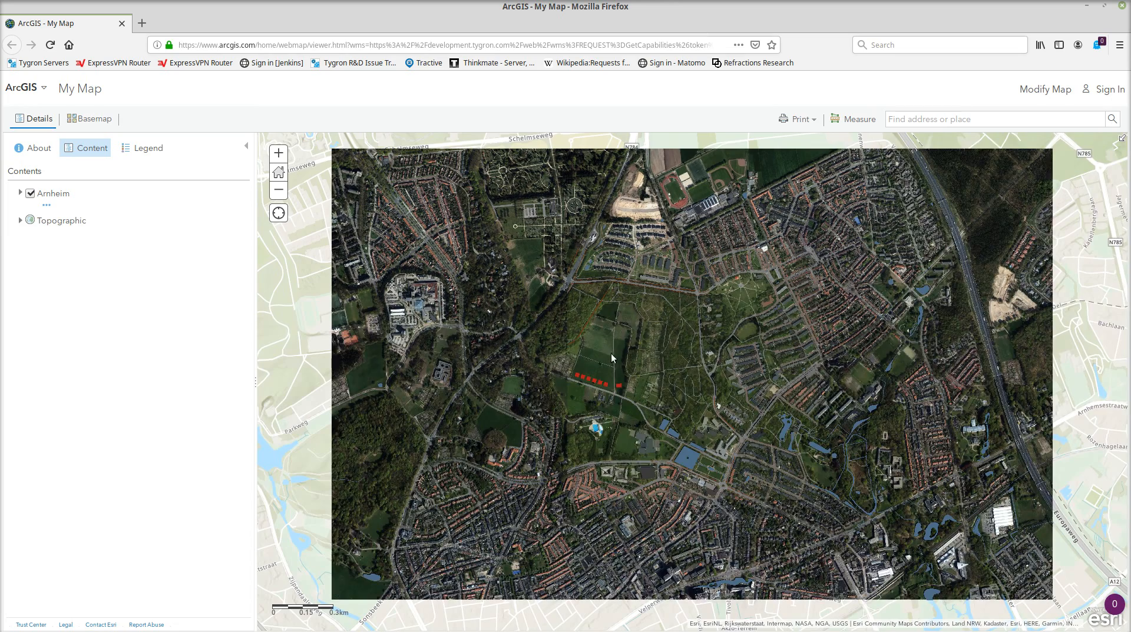
- In the ArcGIS map, focus on the red buildings, expand the Arnheim layer and enable Overlay Regenwater Overlast (timeframe 9)
scroll(624, 376, up, 3)
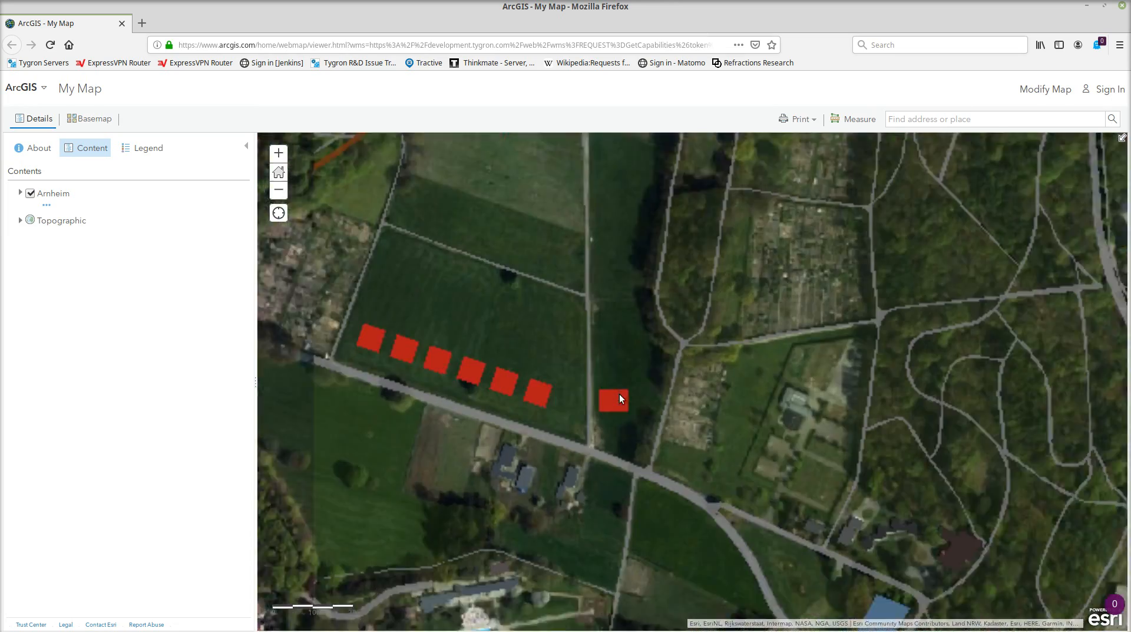
scroll(620, 393, up, 1)
drag(538, 394, 705, 356)
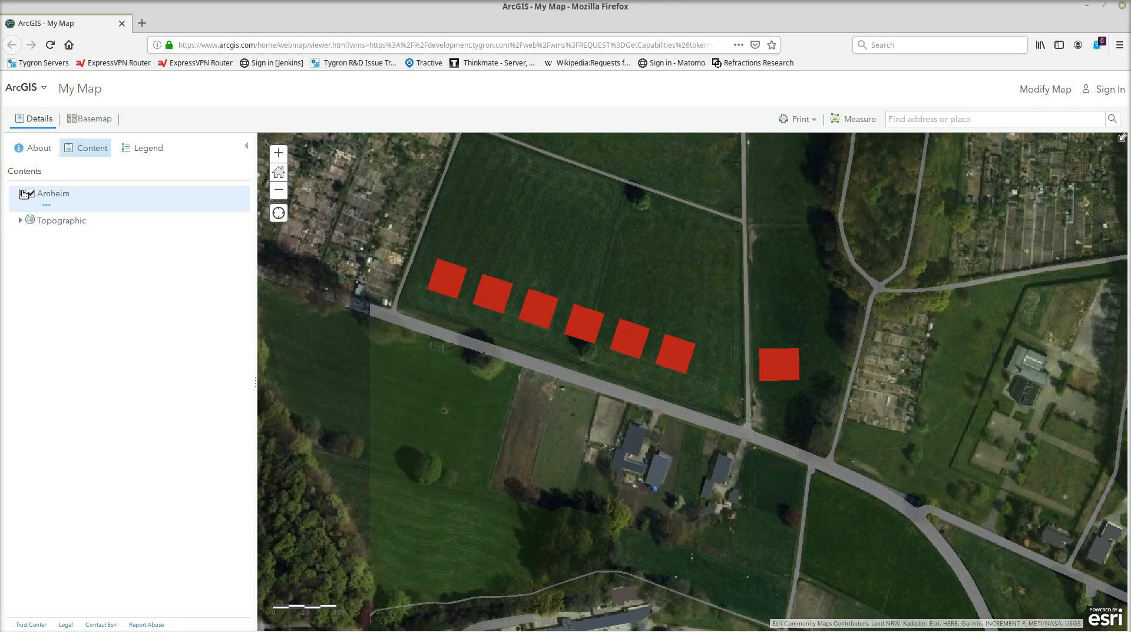
click(21, 194)
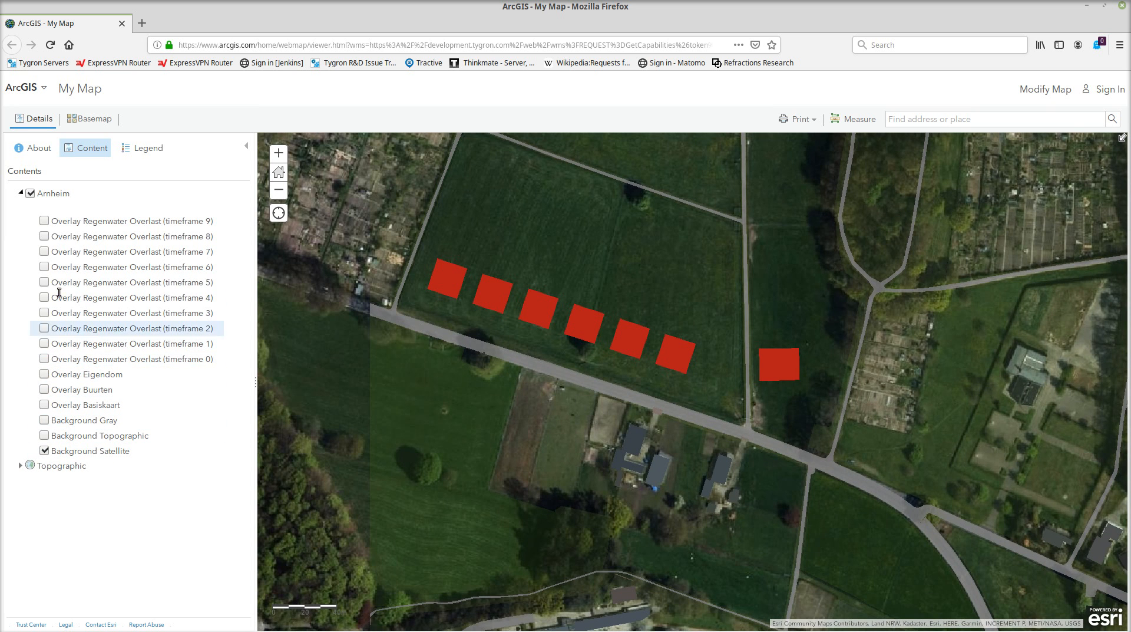
click(44, 222)
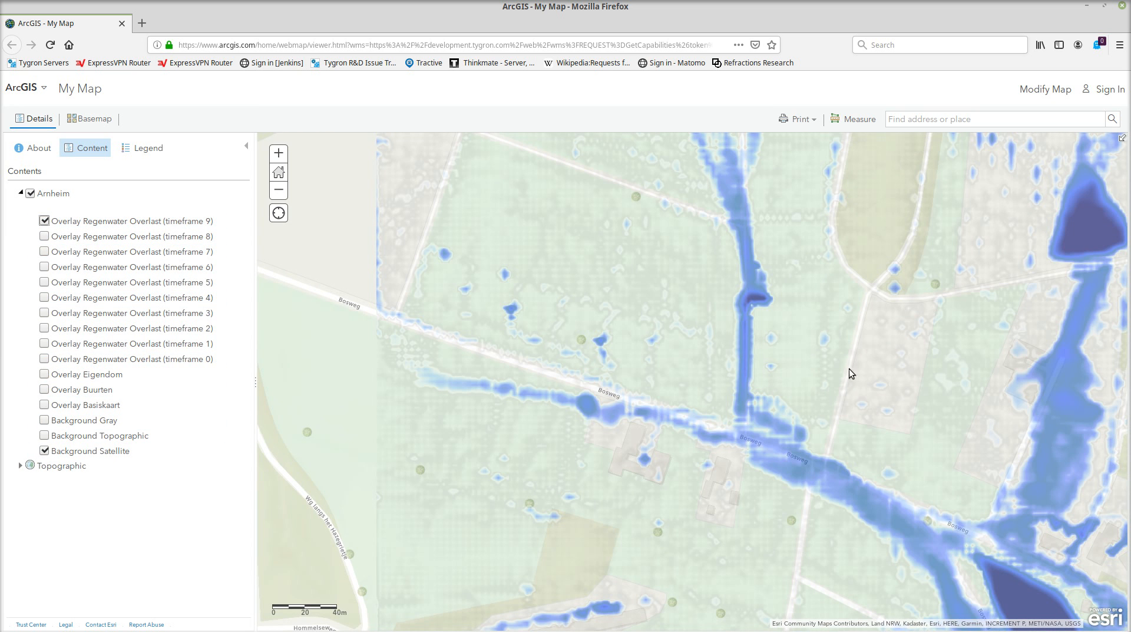
- Examine the flooding overlay along the Bosweg near and far, and close the ArcGIS browser window
scroll(795, 382, up, 1)
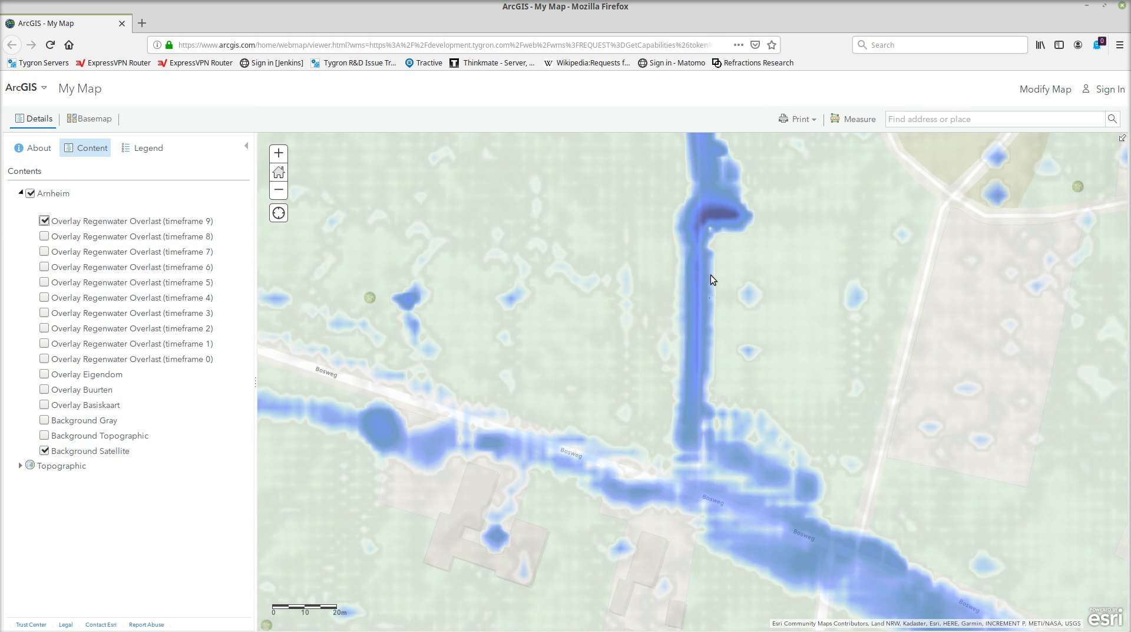
scroll(763, 352, down, 2)
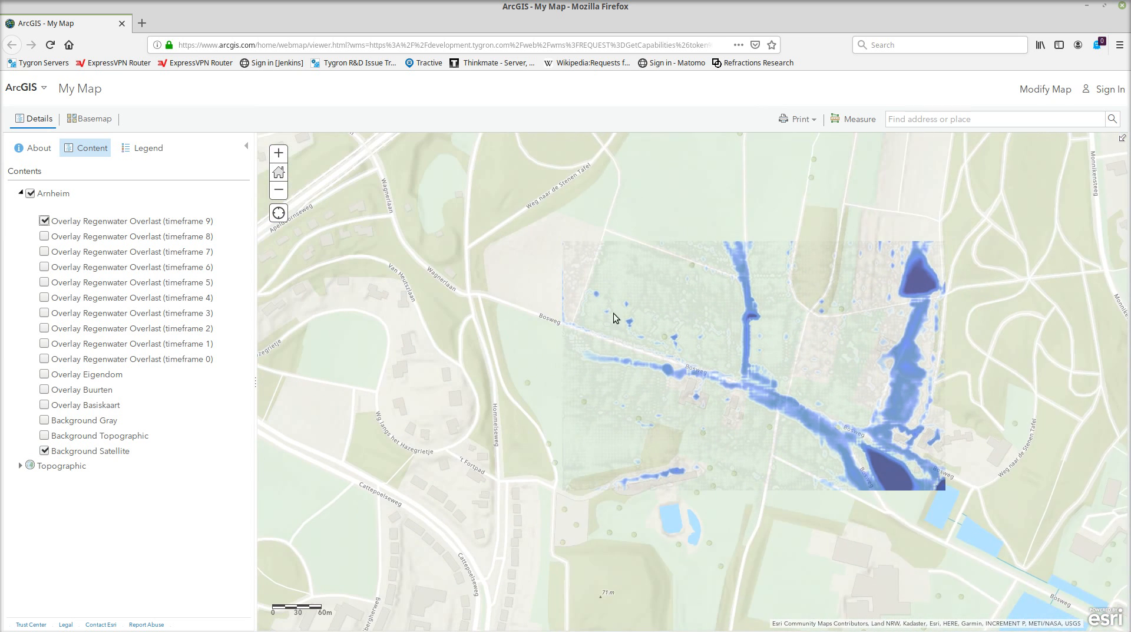
click(1121, 6)
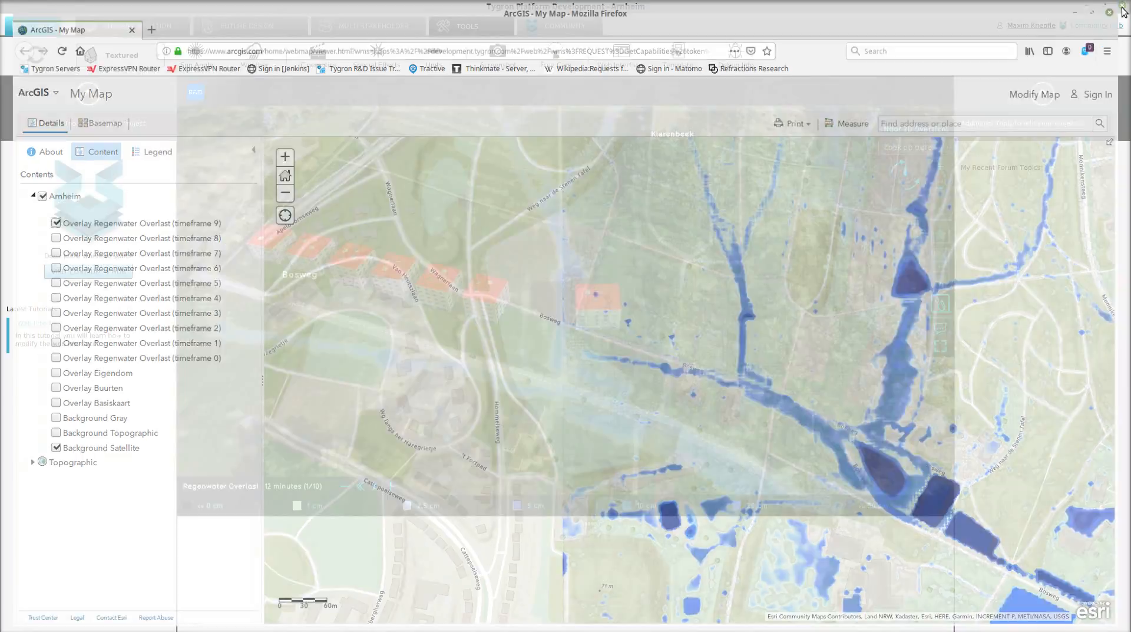